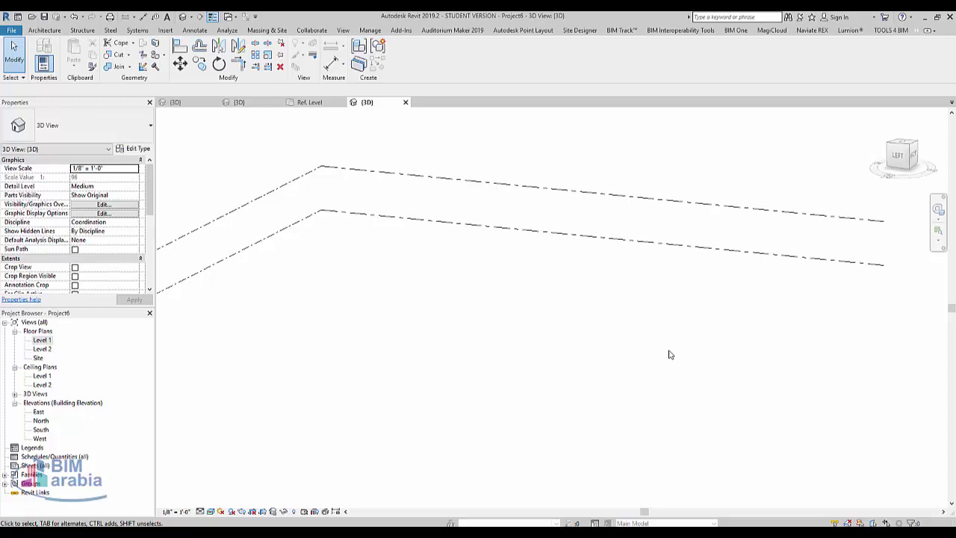
- Draw a rectangle of four Generic - 8" walls, 20' high, on Level 1
{"action": "left_click", "coordinate": [41, 30]}
{"action": "key", "text": "w"}
{"action": "key", "text": "a"}
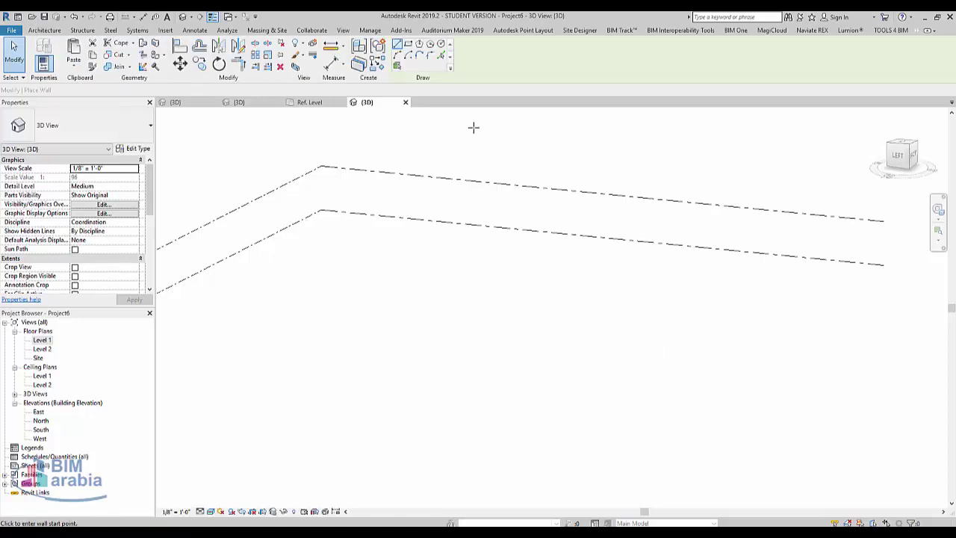
{"action": "left_click", "coordinate": [430, 298]}
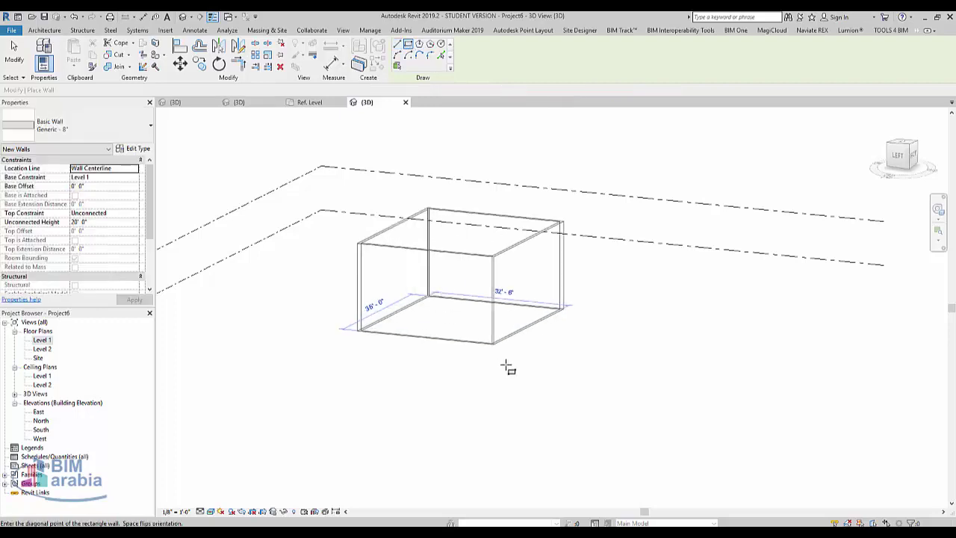
{"action": "left_click", "coordinate": [498, 385]}
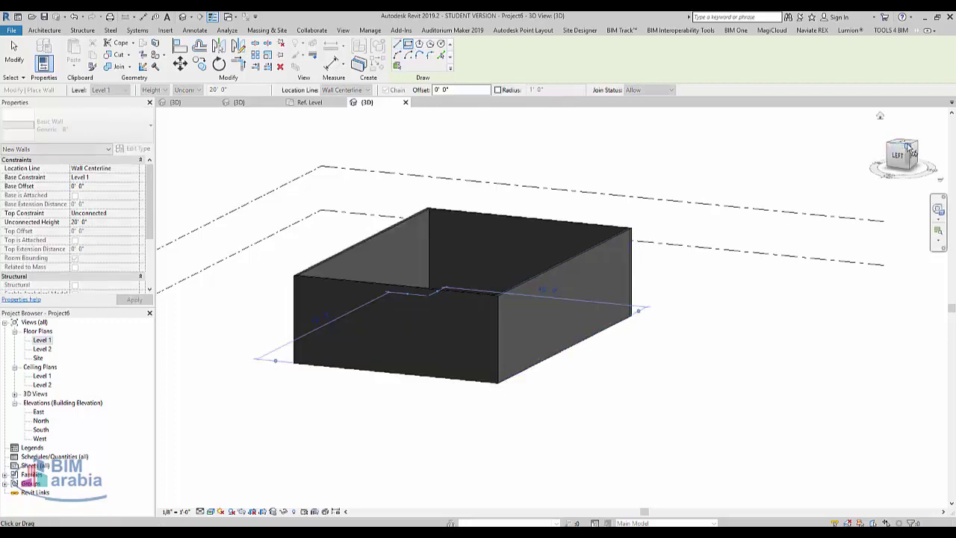
- Use the ViewCube to inspect the wall enclosure from the top, back and front
{"action": "left_click", "coordinate": [896, 153]}
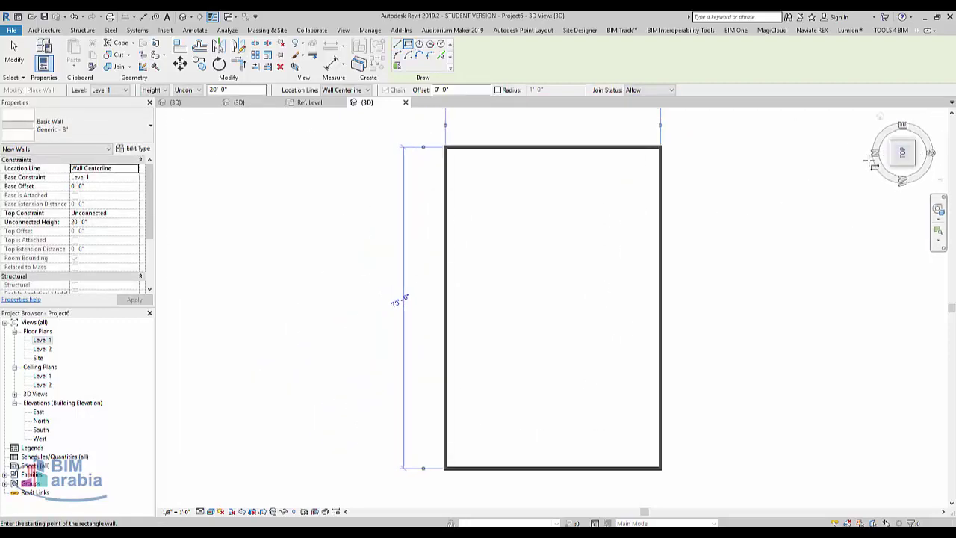
{"action": "left_click", "coordinate": [902, 143]}
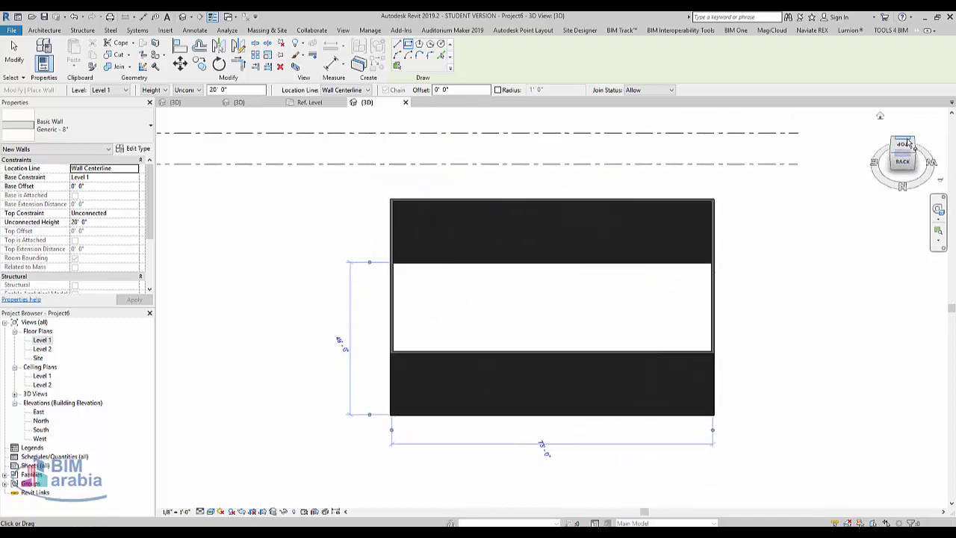
{"action": "left_click", "coordinate": [912, 146]}
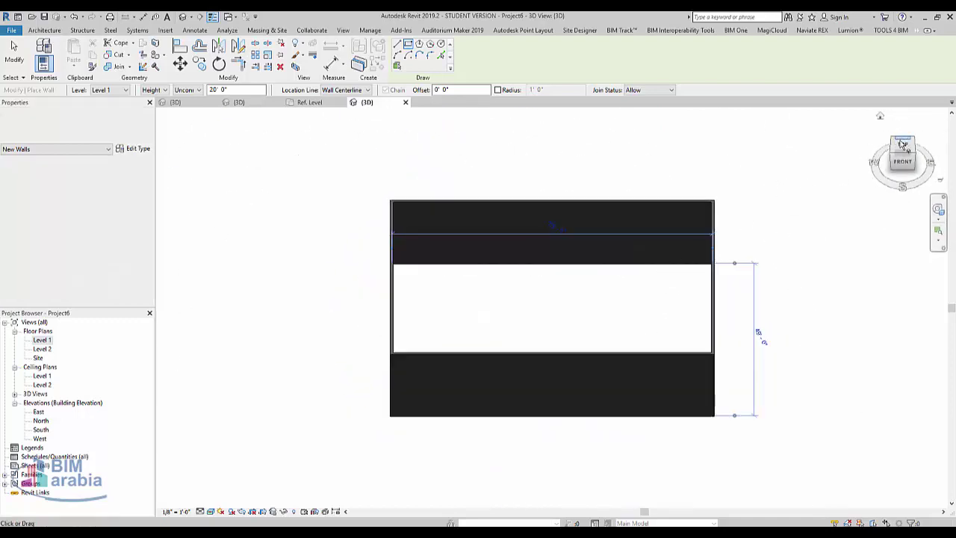
- From the Level 1 plan, start a Roof by Extrusion on the wall plane in North elevation, referenced to Level 2
{"action": "left_click", "coordinate": [47, 341]}
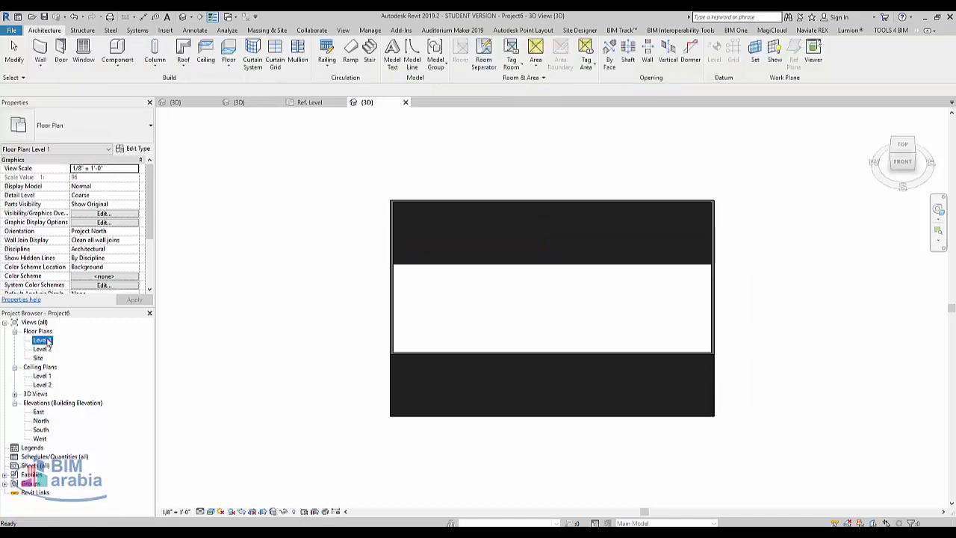
{"action": "double_click", "coordinate": [47, 341]}
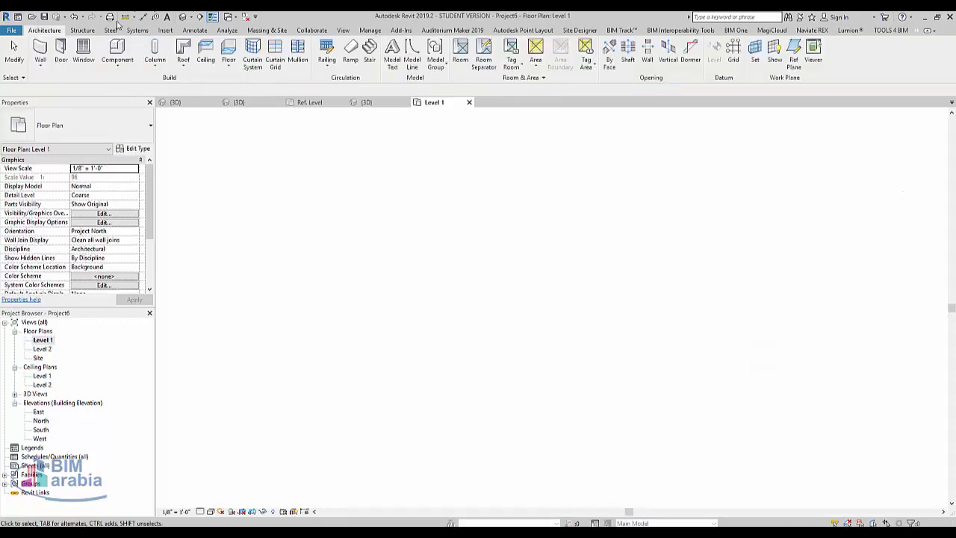
{"action": "left_click", "coordinate": [192, 69]}
{"action": "left_click", "coordinate": [209, 100]}
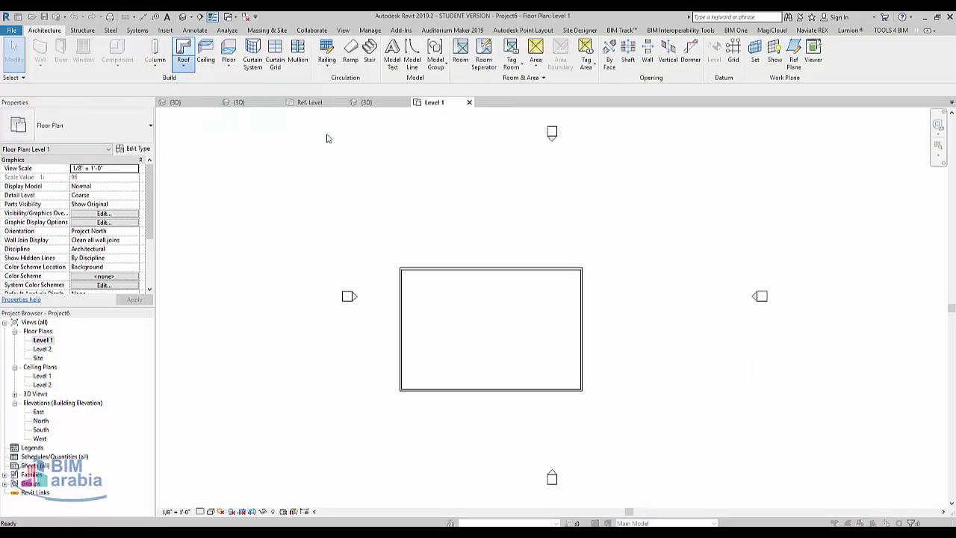
{"action": "left_click", "coordinate": [451, 333]}
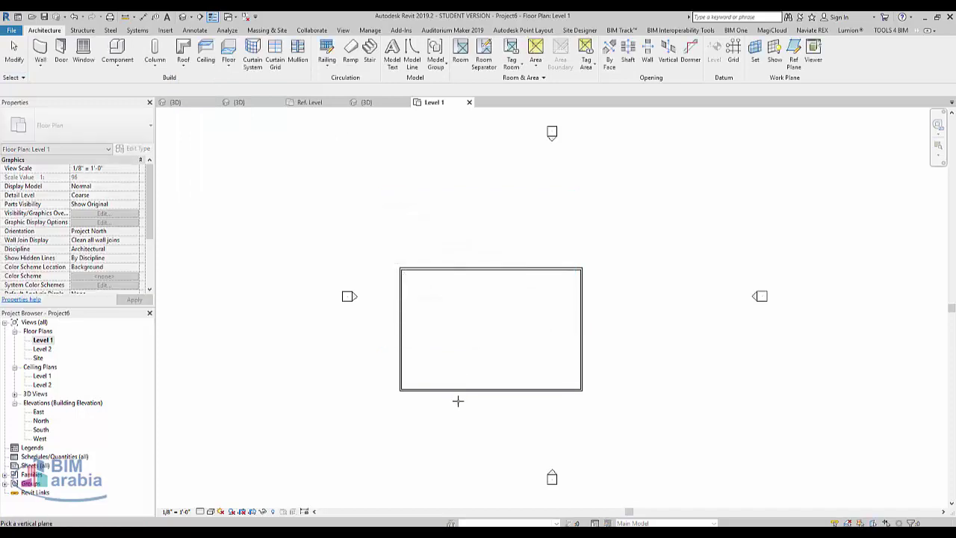
{"action": "left_click", "coordinate": [457, 393]}
{"action": "left_click", "coordinate": [476, 376]}
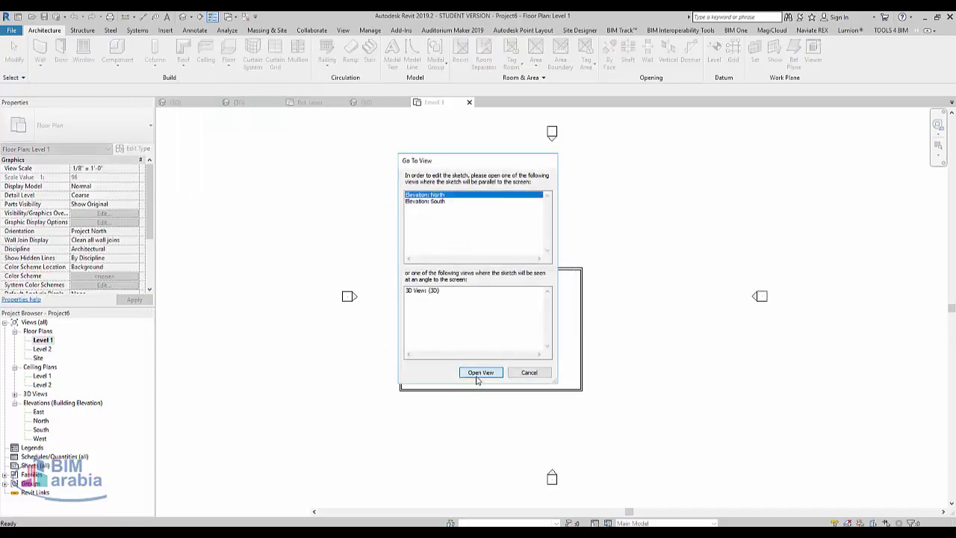
{"action": "left_click", "coordinate": [481, 293]}
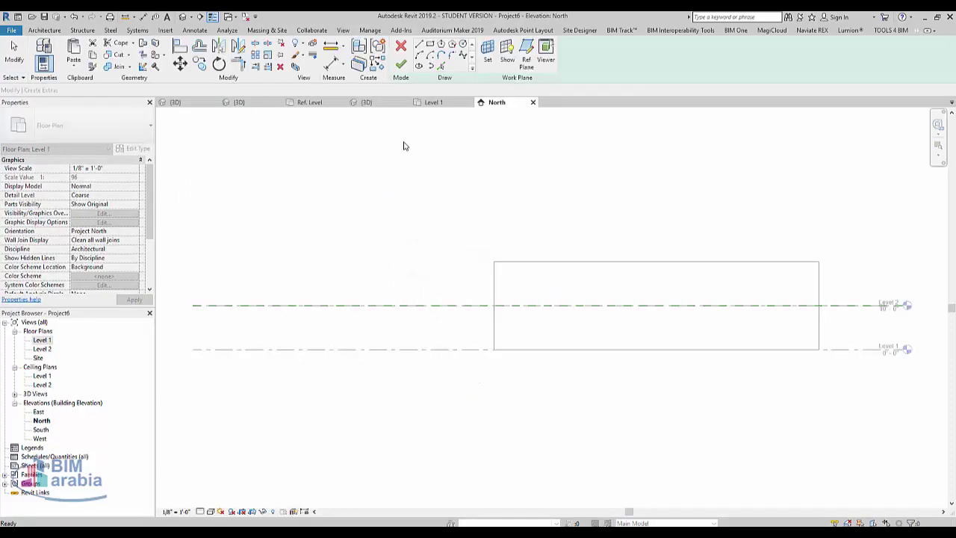
- Sketch the roof profile: a flat top line, a sloping line and a steep line down to Level 1
{"action": "left_click", "coordinate": [466, 240]}
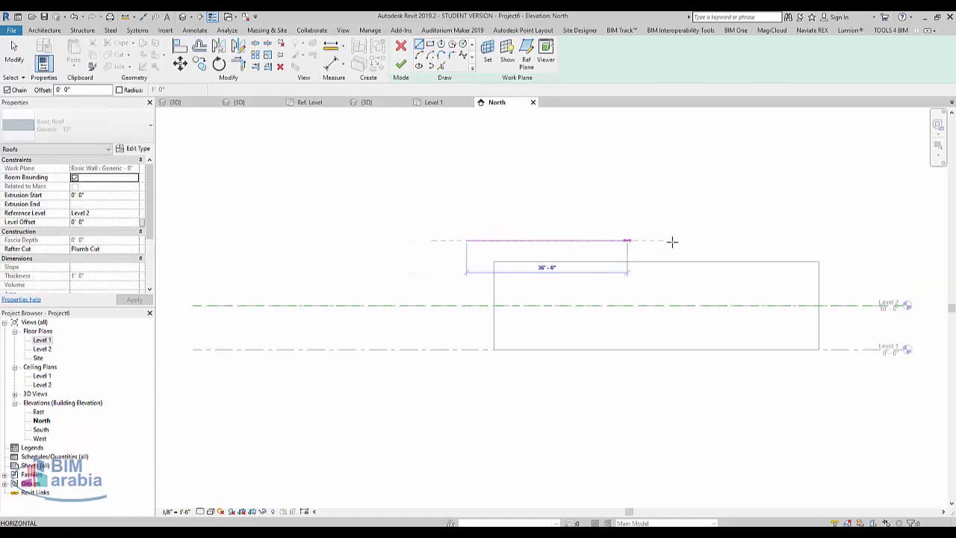
{"action": "left_click", "coordinate": [780, 238]}
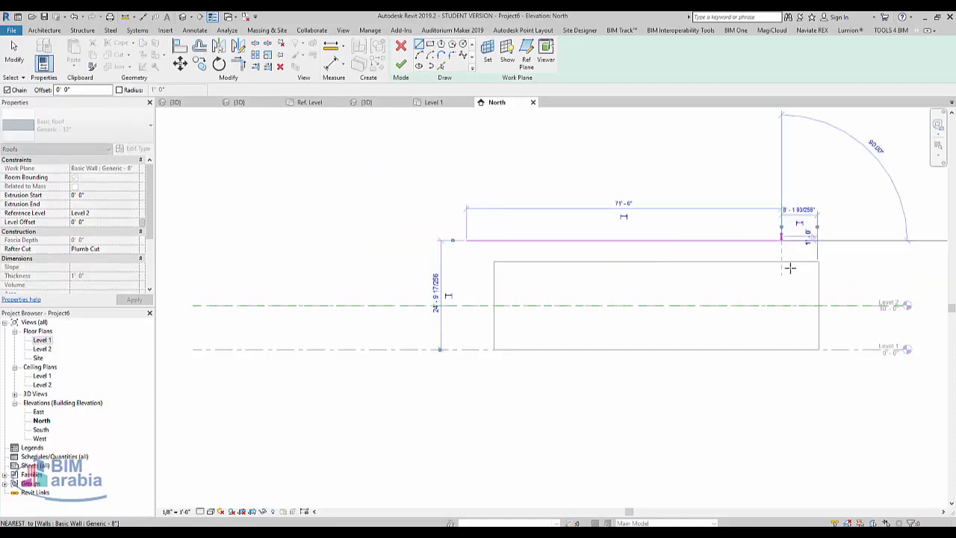
{"action": "left_click", "coordinate": [837, 298]}
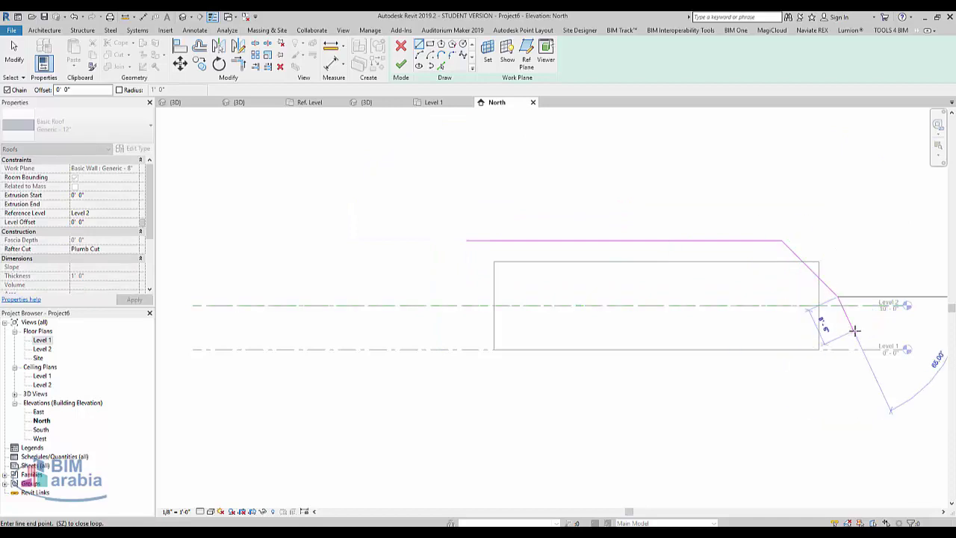
{"action": "scroll", "coordinate": [898, 371], "scroll_direction": "up", "scroll_amount": 2}
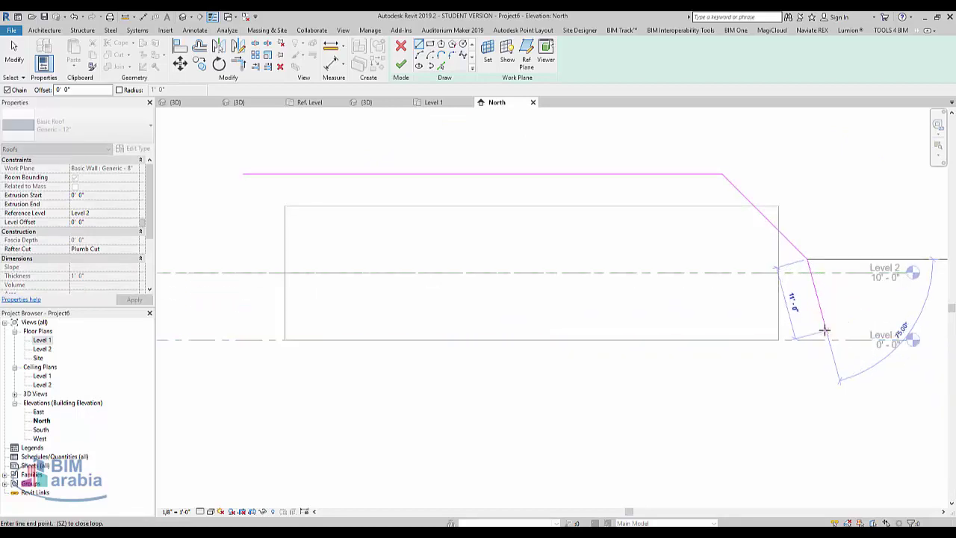
{"action": "left_click", "coordinate": [824, 331]}
{"action": "key", "text": "Escape"}
{"action": "key", "text": "Escape"}
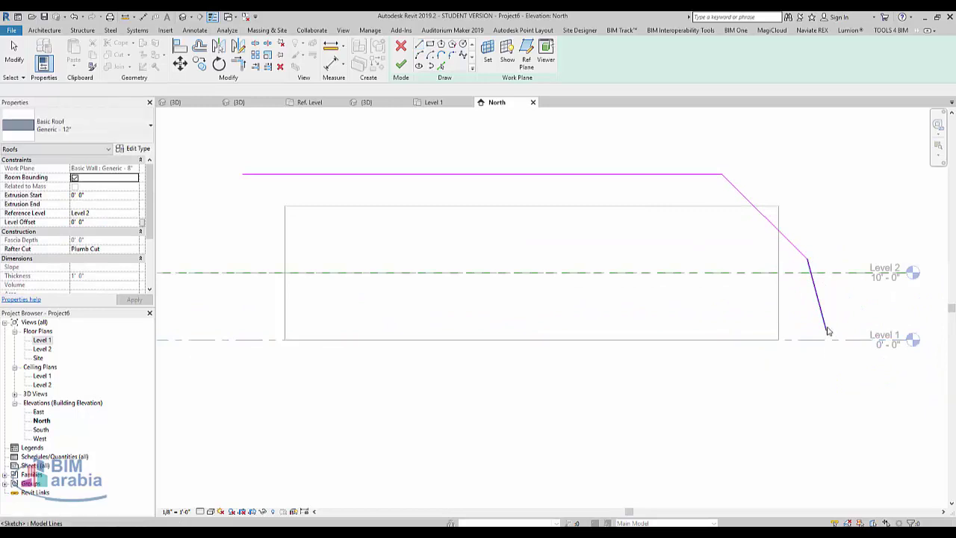
{"action": "left_click", "coordinate": [834, 341]}
- Round the flat-to-sloping corner with a fillet arc and finish the roof
{"action": "left_click", "coordinate": [833, 341]}
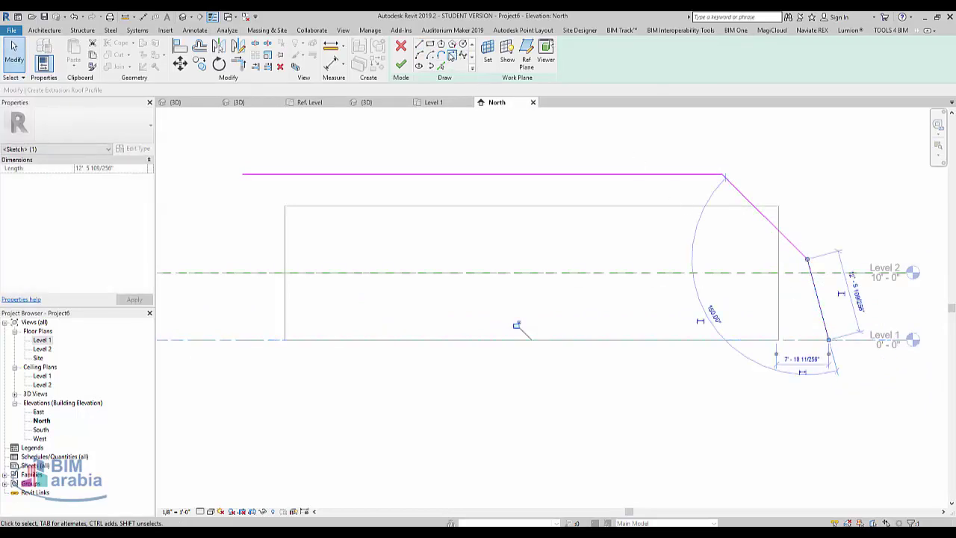
{"action": "left_click", "coordinate": [451, 56]}
{"action": "left_click", "coordinate": [695, 177]}
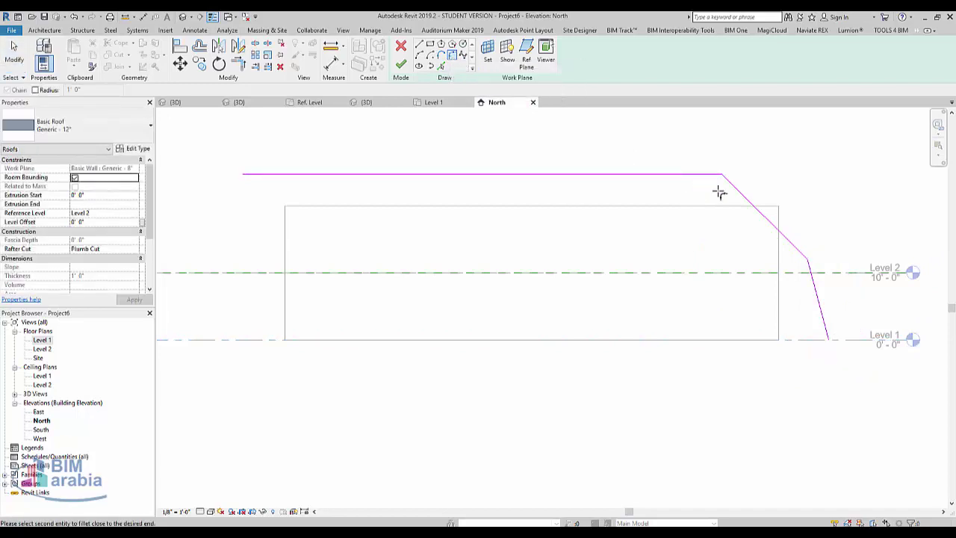
{"action": "left_click", "coordinate": [728, 193]}
{"action": "left_click", "coordinate": [717, 186]}
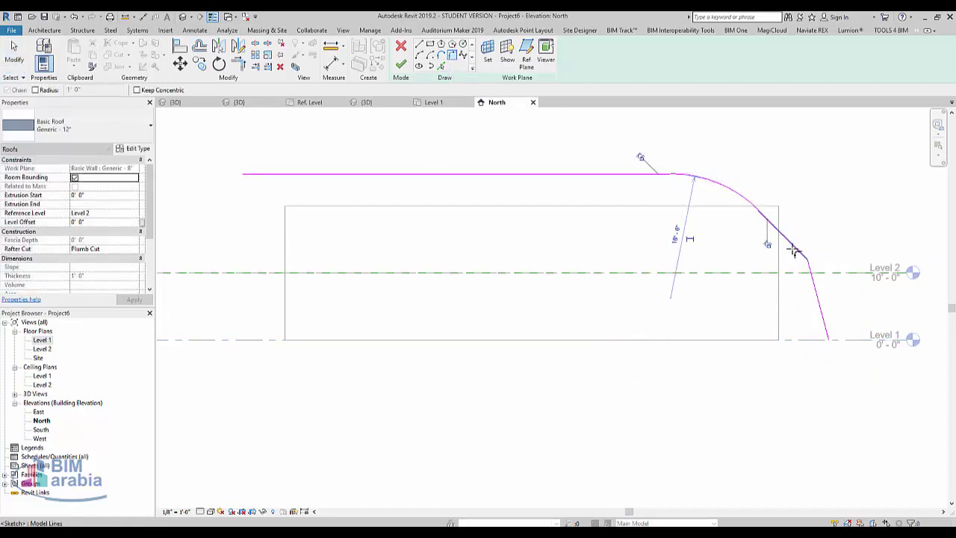
{"action": "scroll", "coordinate": [795, 274], "scroll_direction": "up", "scroll_amount": 3}
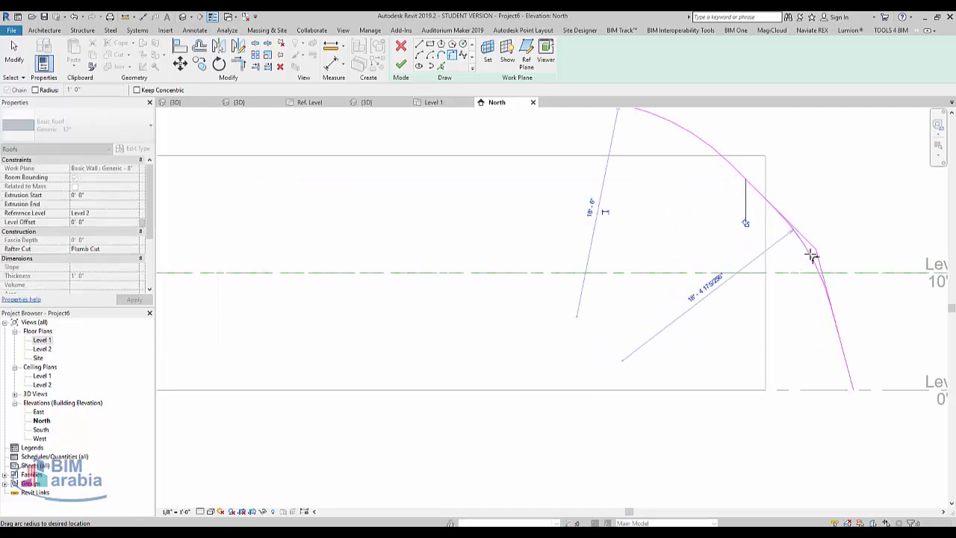
{"action": "scroll", "coordinate": [778, 317], "scroll_direction": "down", "scroll_amount": 3}
{"action": "key", "text": "Escape"}
{"action": "key", "text": "Escape"}
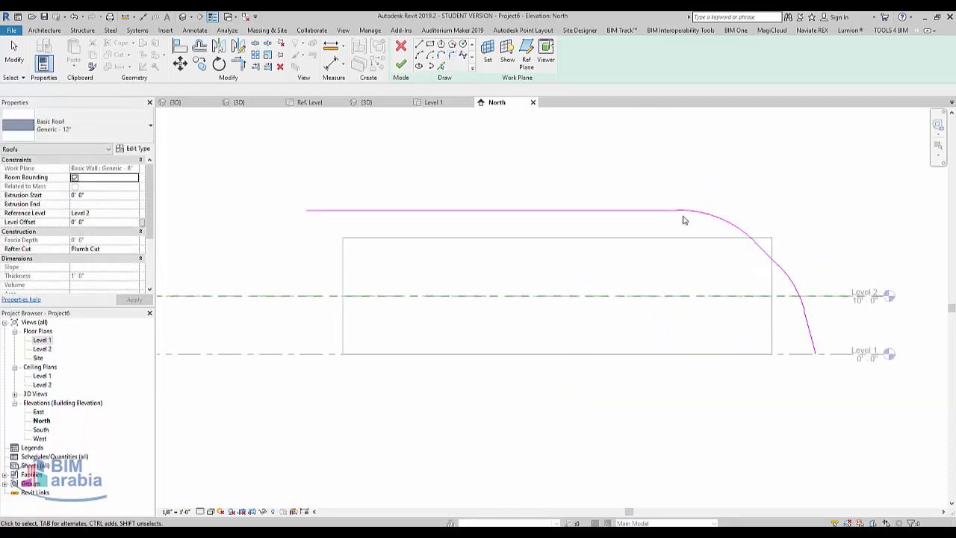
{"action": "left_click", "coordinate": [401, 66]}
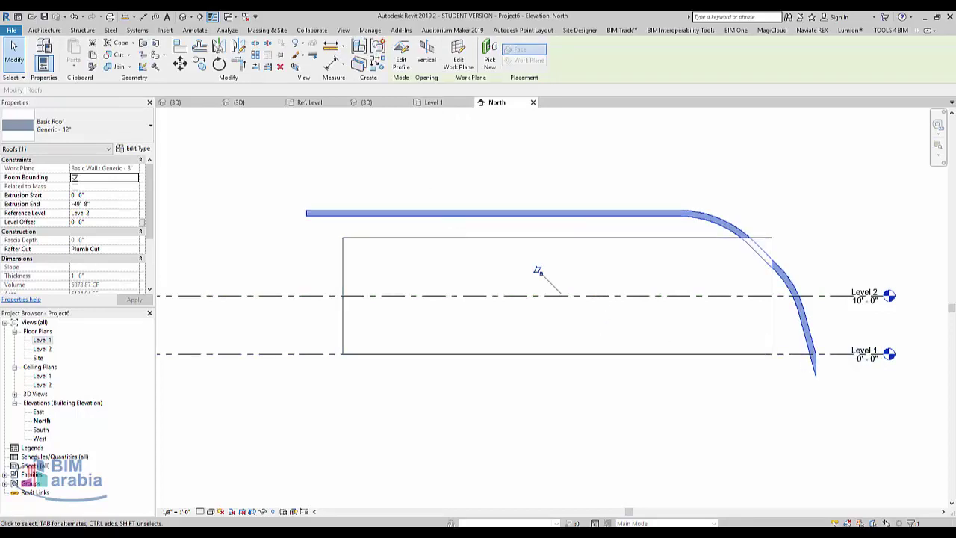
- In the 3D view, select all four walls, attach their tops to the curved roof, and orbit to check
{"action": "left_click", "coordinate": [183, 16]}
{"action": "left_click", "coordinate": [514, 322]}
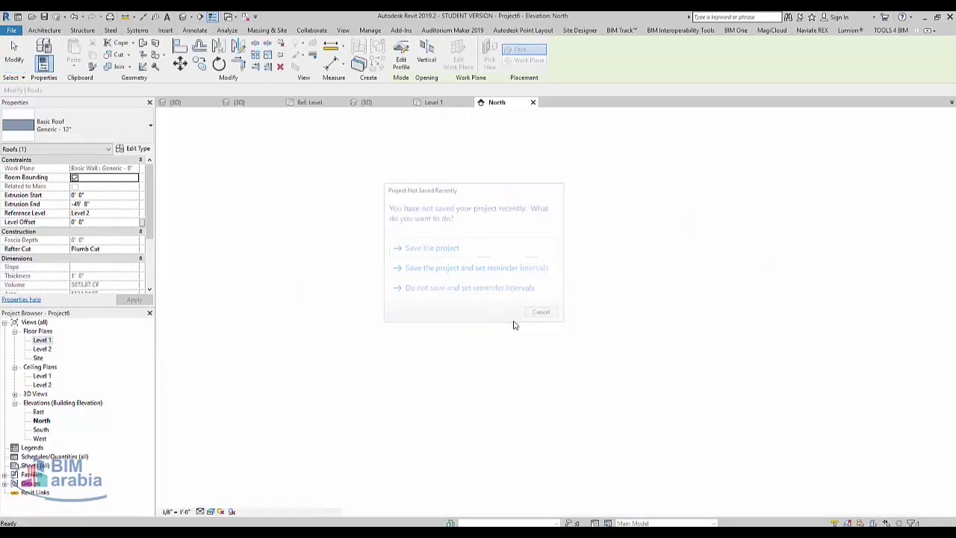
{"action": "left_click_drag", "start_coordinate": [360, 461], "coordinate": [750, 135]}
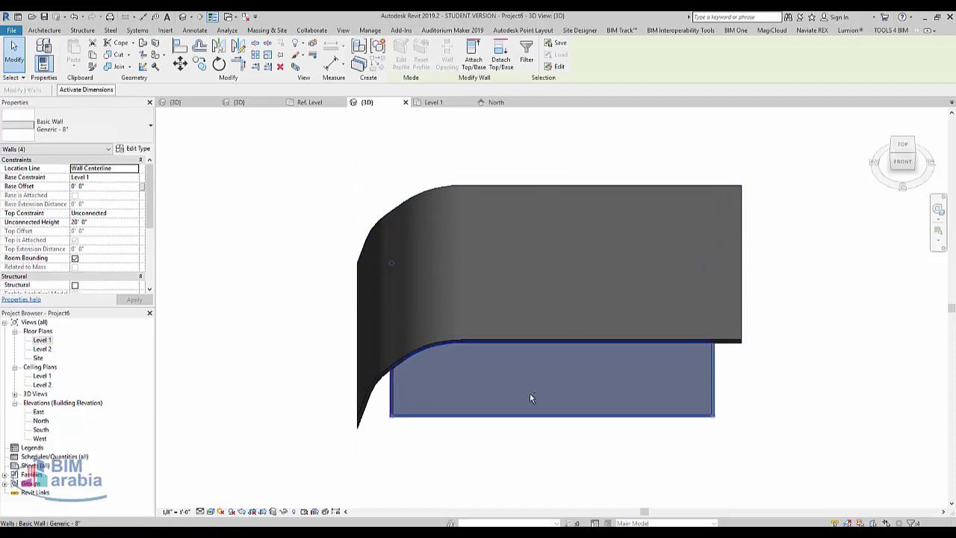
{"action": "mouse_move", "coordinate": [529, 392]}
{"action": "middle_mouse_down", "text": "shift"}
{"action": "mouse_move", "coordinate": [548, 246]}
{"action": "mouse_move", "coordinate": [540, 216]}
{"action": "middle_mouse_up", "text": "shift"}
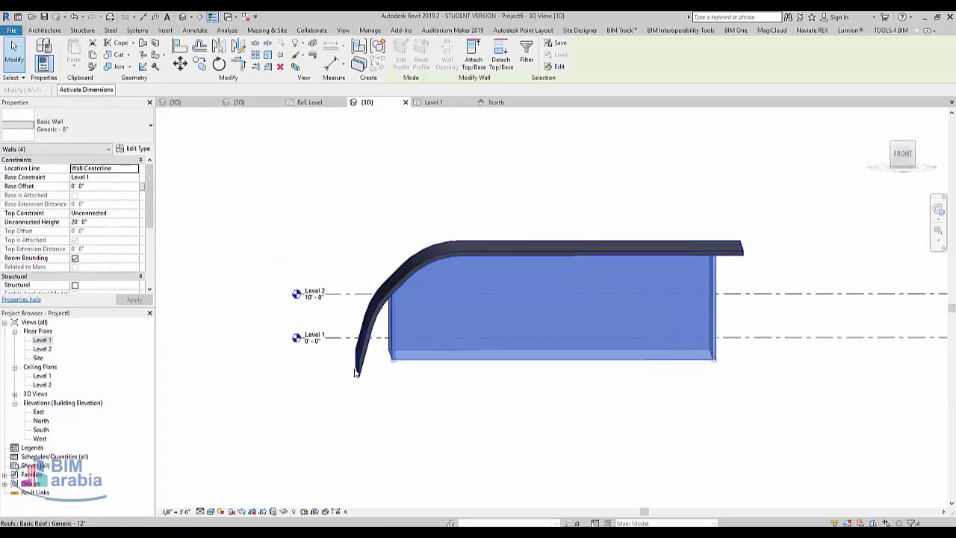
{"action": "scroll", "coordinate": [355, 373], "scroll_direction": "up", "scroll_amount": 3}
{"action": "left_click", "coordinate": [497, 383]}
{"action": "mouse_move", "coordinate": [531, 380]}
{"action": "middle_mouse_down", "text": "shift"}
{"action": "mouse_move", "coordinate": [651, 337]}
{"action": "mouse_move", "coordinate": [353, 299]}
{"action": "middle_mouse_up", "text": "shift"}
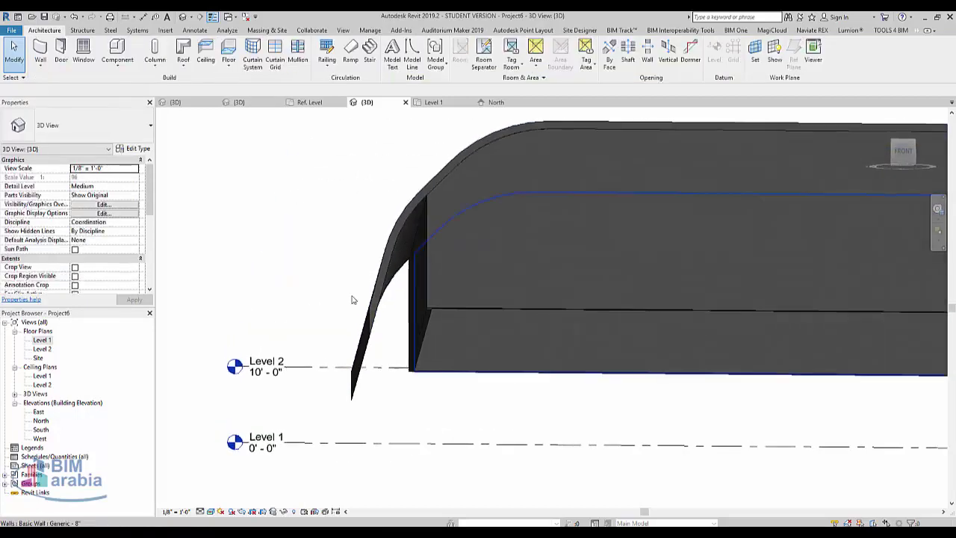
- Create a Model In-Place element in the Floors category named Floors 1
{"action": "left_click", "coordinate": [121, 71]}
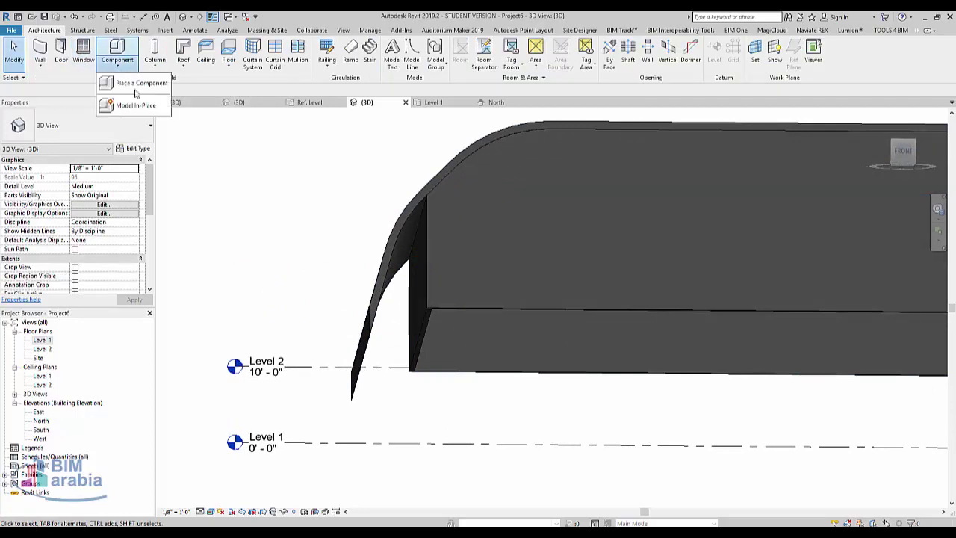
{"action": "left_click", "coordinate": [126, 103]}
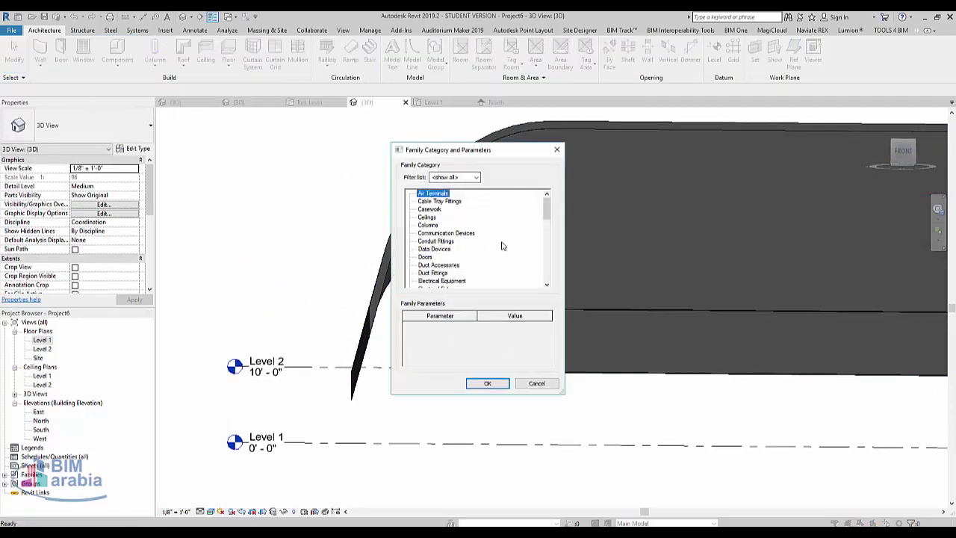
{"action": "type", "text": "fl"}
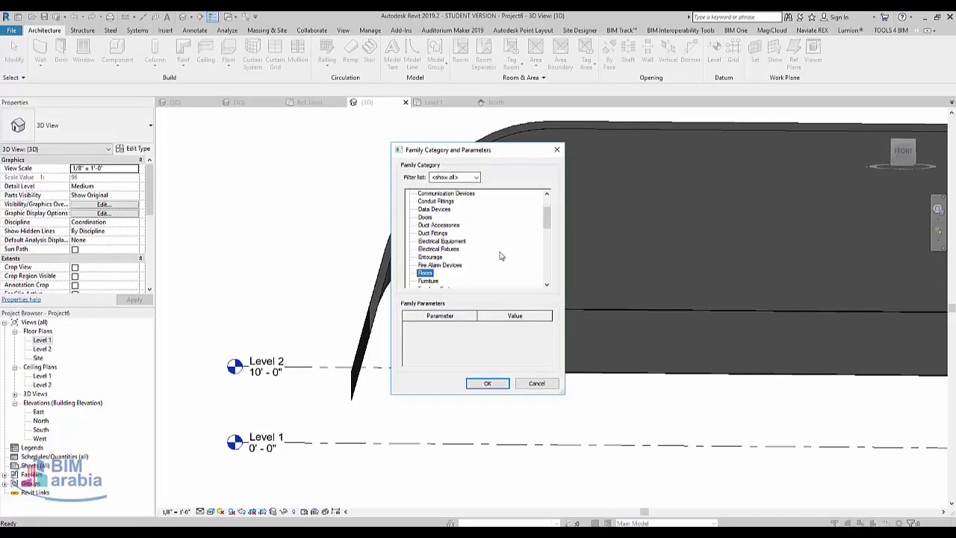
{"action": "left_click", "coordinate": [484, 382]}
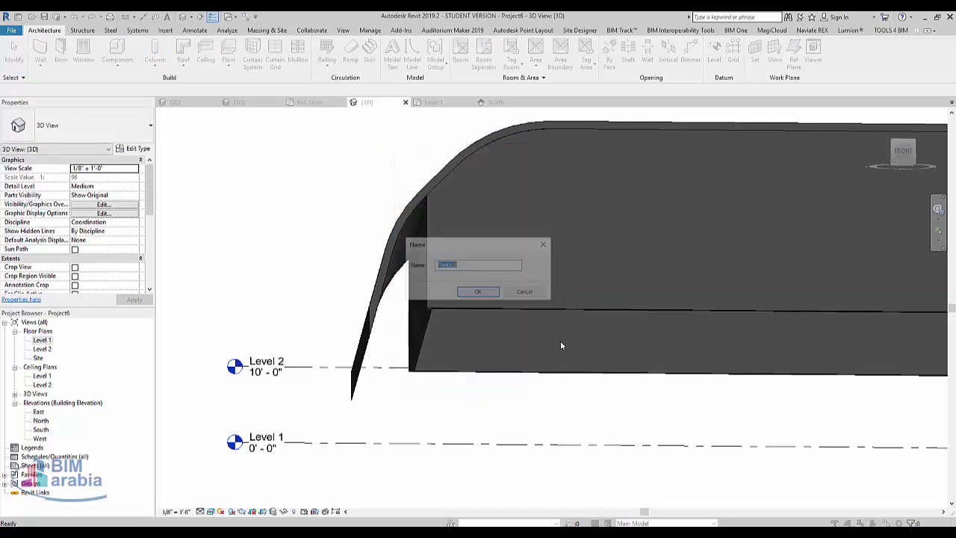
{"action": "left_click", "coordinate": [478, 292]}
{"action": "left_click", "coordinate": [905, 147]}
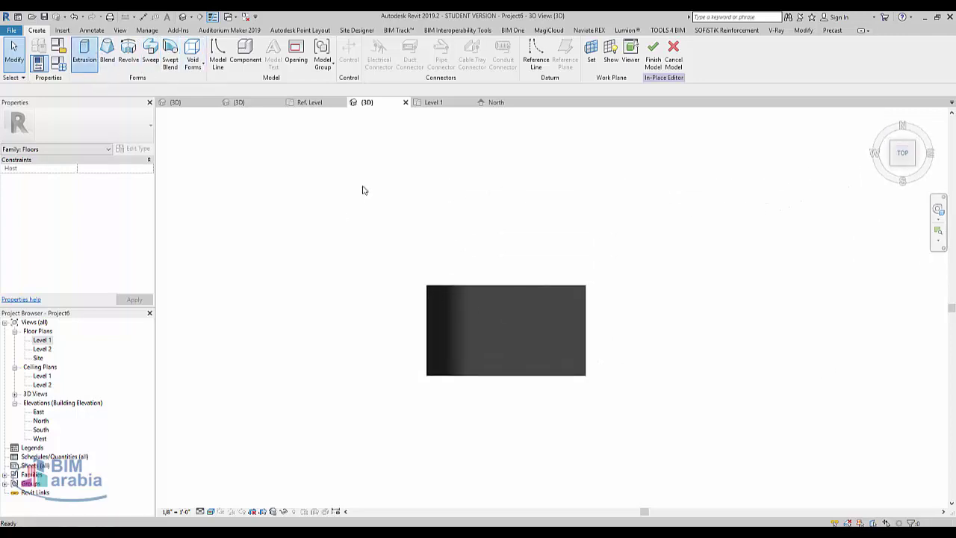
- Sketch a rectangular void extrusion over the curved solid's end and finish it
{"action": "left_click", "coordinate": [448, 264]}
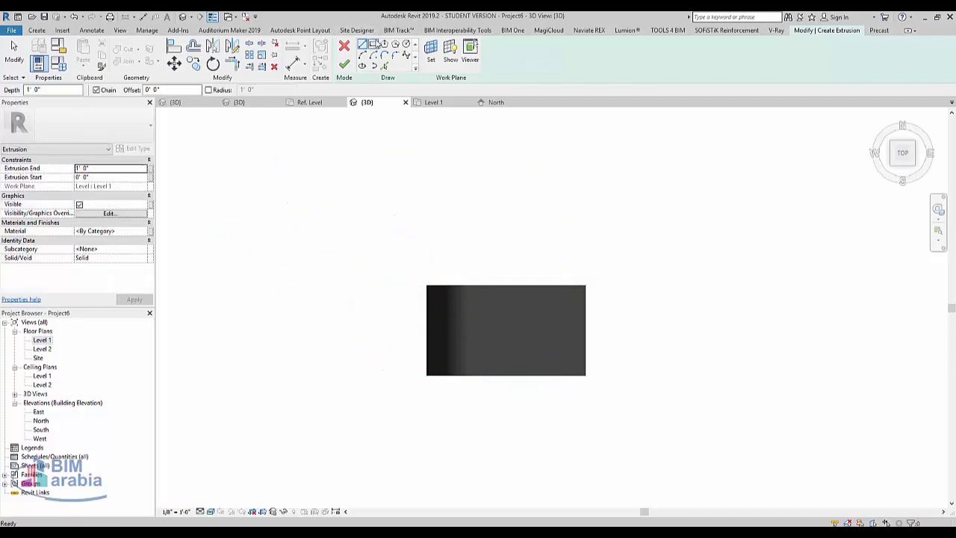
{"action": "left_click", "coordinate": [374, 45]}
{"action": "left_click", "coordinate": [440, 399]}
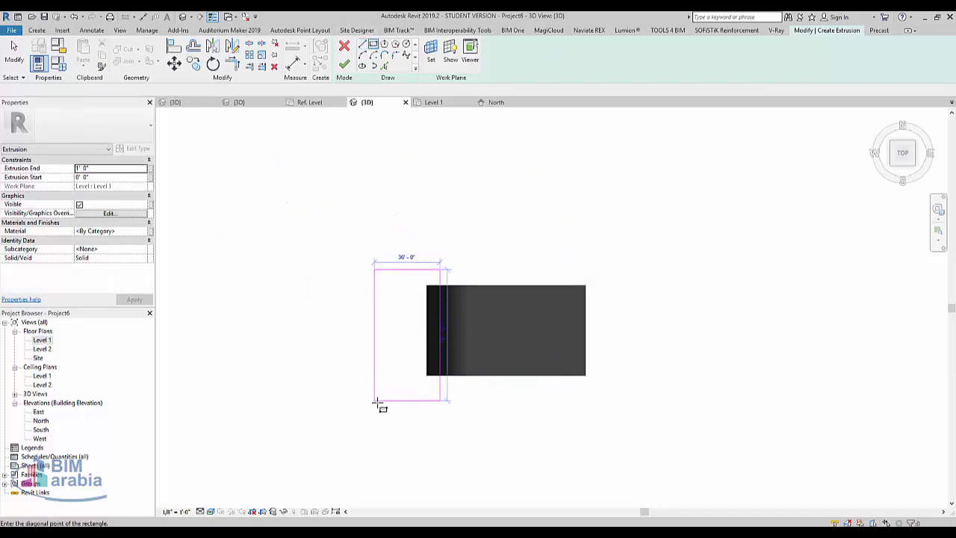
{"action": "left_click", "coordinate": [382, 269]}
{"action": "left_click", "coordinate": [112, 258]}
{"action": "left_click", "coordinate": [143, 258]}
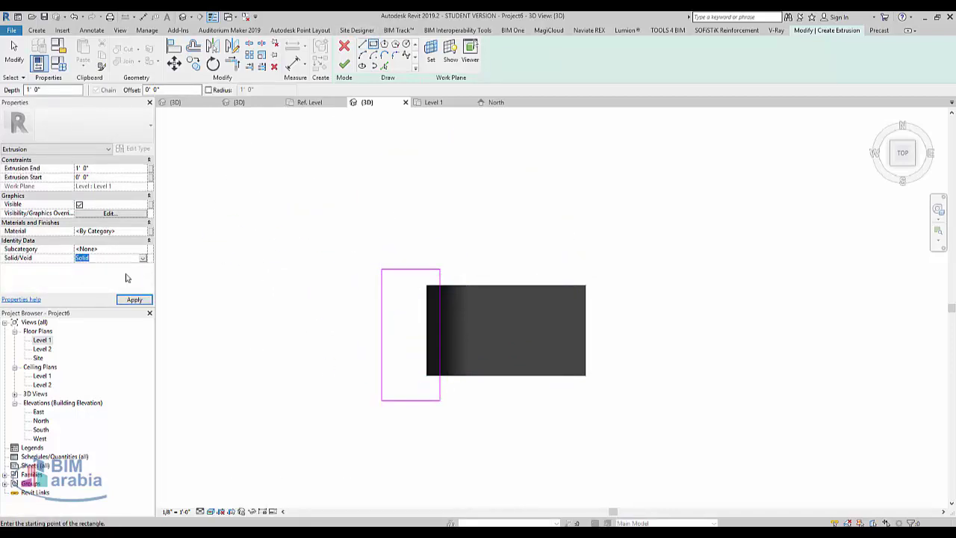
{"action": "left_click", "coordinate": [126, 278]}
{"action": "mouse_move", "coordinate": [518, 440]}
{"action": "middle_mouse_down", "text": "shift"}
{"action": "mouse_move", "coordinate": [555, 118]}
{"action": "mouse_move", "coordinate": [324, 68]}
{"action": "middle_mouse_up", "text": "shift"}
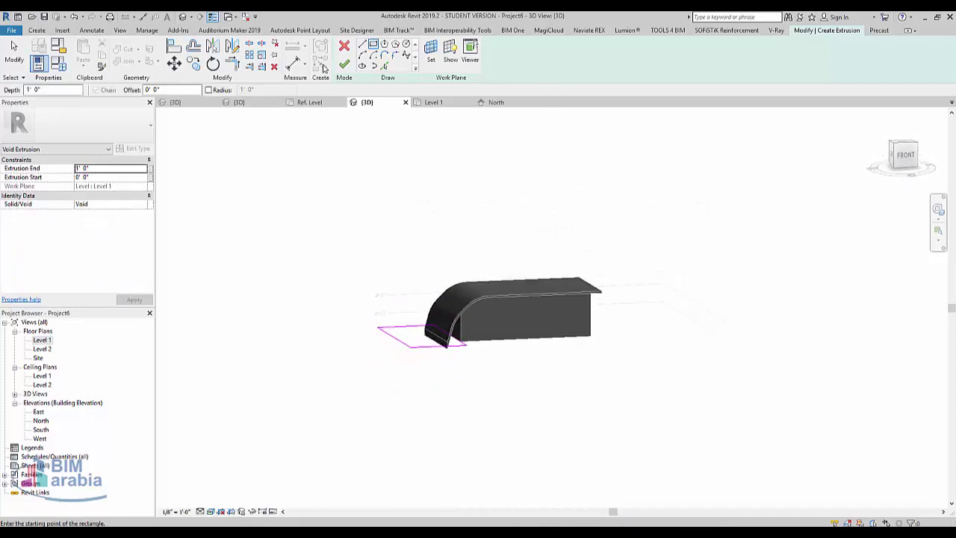
{"action": "left_click", "coordinate": [343, 65]}
- In the front view, extend the void's depth down below Level 1
{"action": "scroll", "coordinate": [477, 355], "scroll_direction": "up", "scroll_amount": 3}
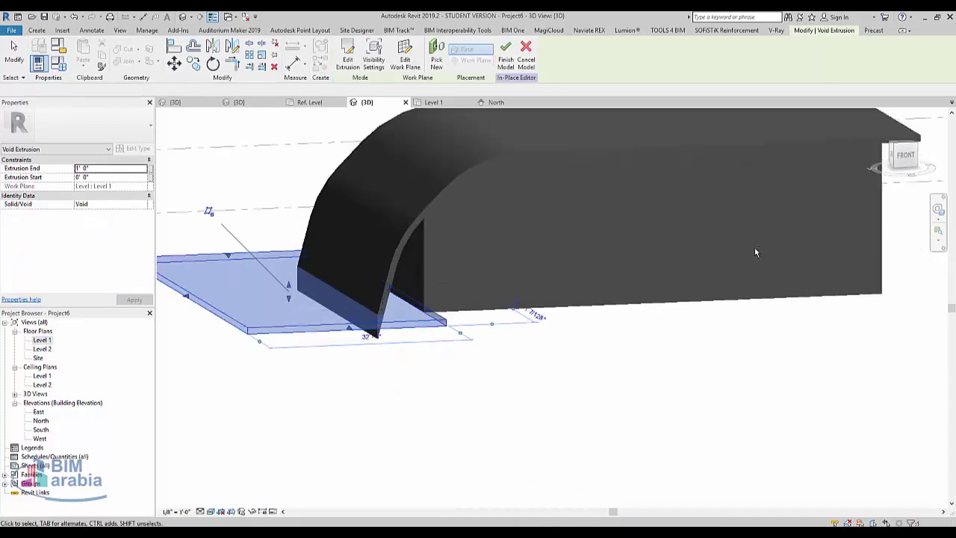
{"action": "scroll", "coordinate": [478, 351], "scroll_direction": "up", "scroll_amount": 2}
{"action": "left_click", "coordinate": [917, 167]}
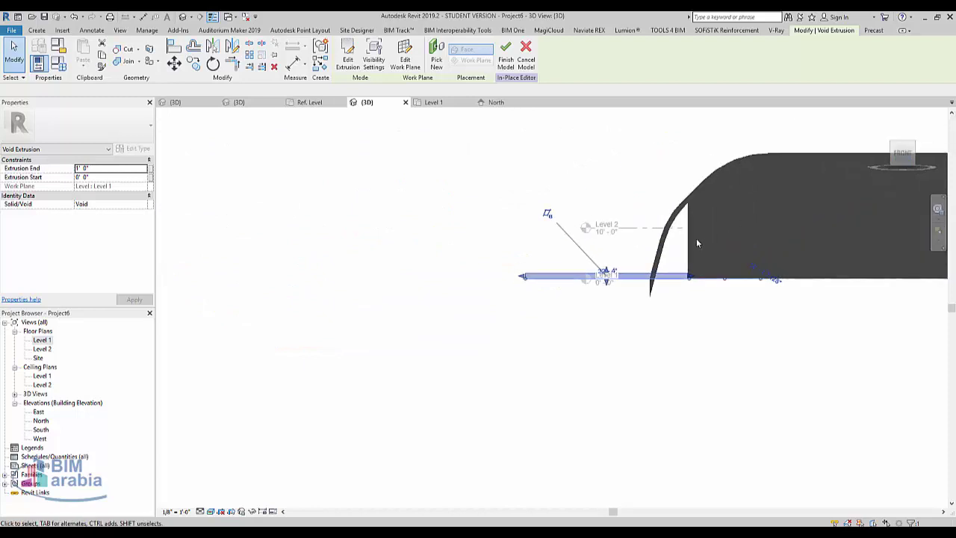
{"action": "scroll", "coordinate": [551, 298], "scroll_direction": "up", "scroll_amount": 2}
{"action": "left_click", "coordinate": [551, 306]}
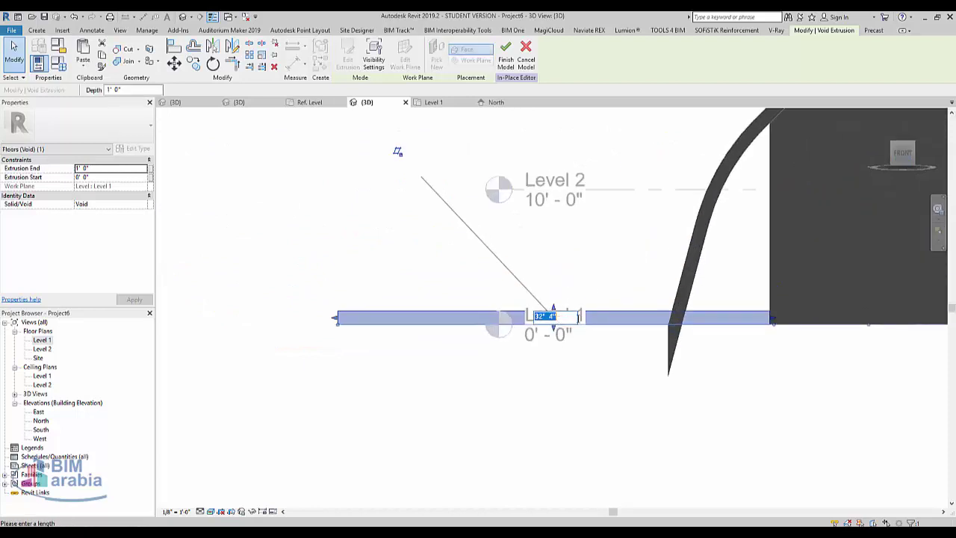
{"action": "scroll", "coordinate": [550, 320], "scroll_direction": "up", "scroll_amount": 2}
{"action": "left_click_drag", "start_coordinate": [545, 333], "coordinate": [545, 467]}
{"action": "scroll", "coordinate": [489, 343], "scroll_direction": "down", "scroll_amount": 2}
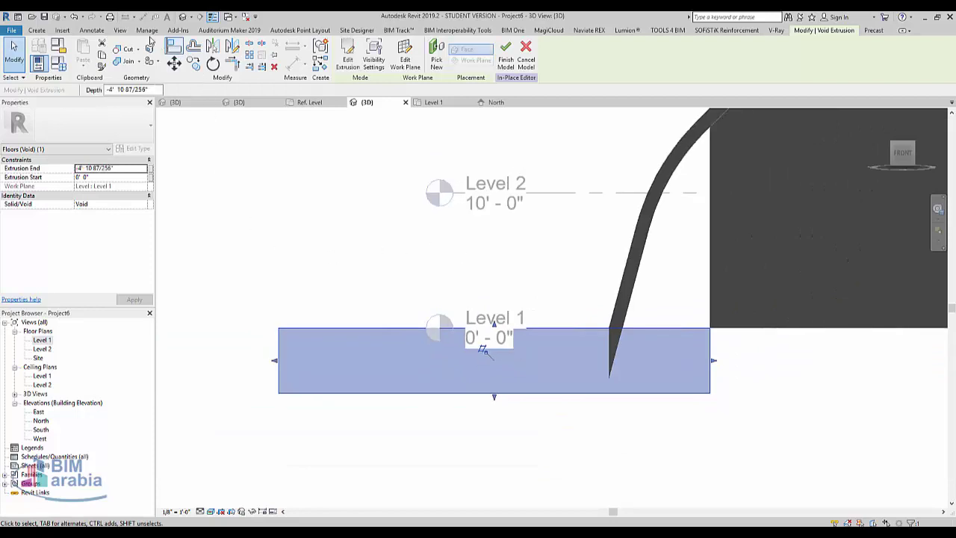
- Cut the curved solid with the void and finish the in-place model
{"action": "left_click", "coordinate": [127, 49]}
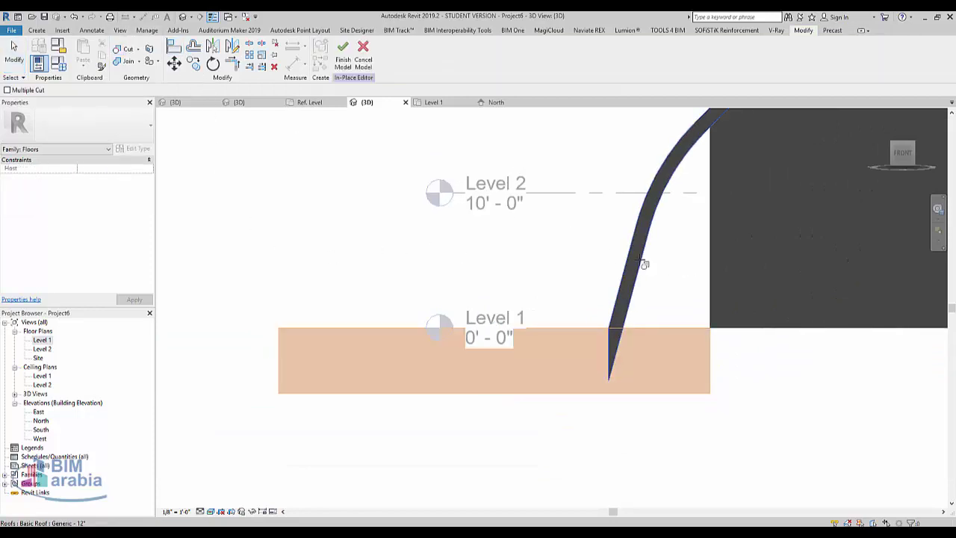
{"action": "left_click", "coordinate": [632, 396]}
{"action": "scroll", "coordinate": [580, 405], "scroll_direction": "down", "scroll_amount": 1}
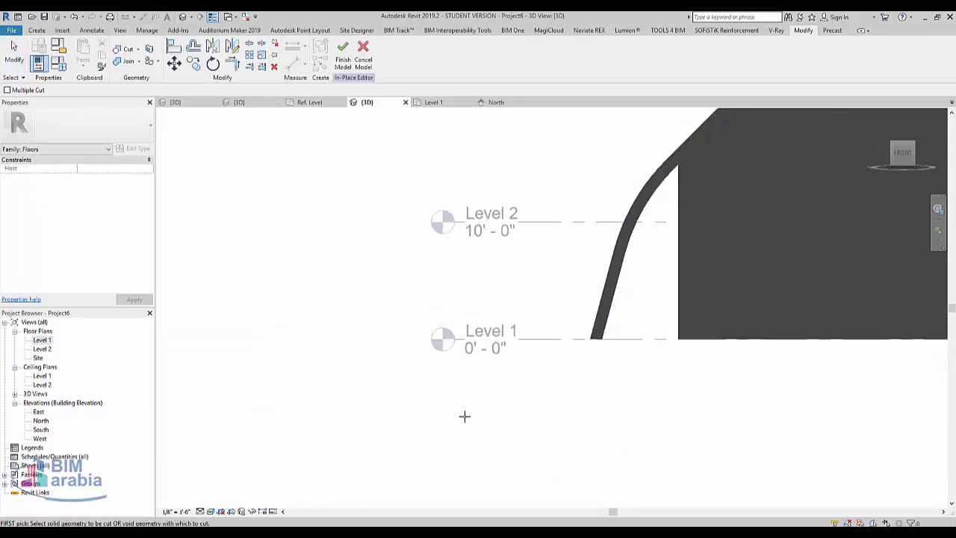
{"action": "scroll", "coordinate": [466, 416], "scroll_direction": "down", "scroll_amount": 3}
{"action": "left_click", "coordinate": [343, 52]}
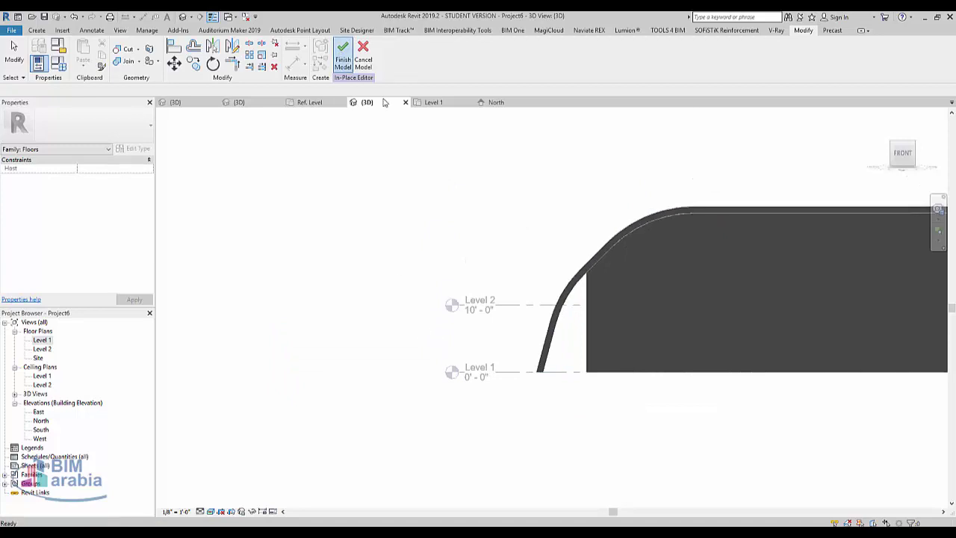
- Drag the extruded roof's depth down to a 2' 10" strip at the wall end, accepting the warning
{"action": "left_click", "coordinate": [453, 244]}
{"action": "mouse_move", "coordinate": [453, 244]}
{"action": "middle_mouse_down", "text": "shift"}
{"action": "mouse_move", "coordinate": [560, 348]}
{"action": "mouse_move", "coordinate": [625, 380]}
{"action": "mouse_move", "coordinate": [626, 254]}
{"action": "middle_mouse_up", "text": "shift"}
{"action": "left_click", "coordinate": [586, 375]}
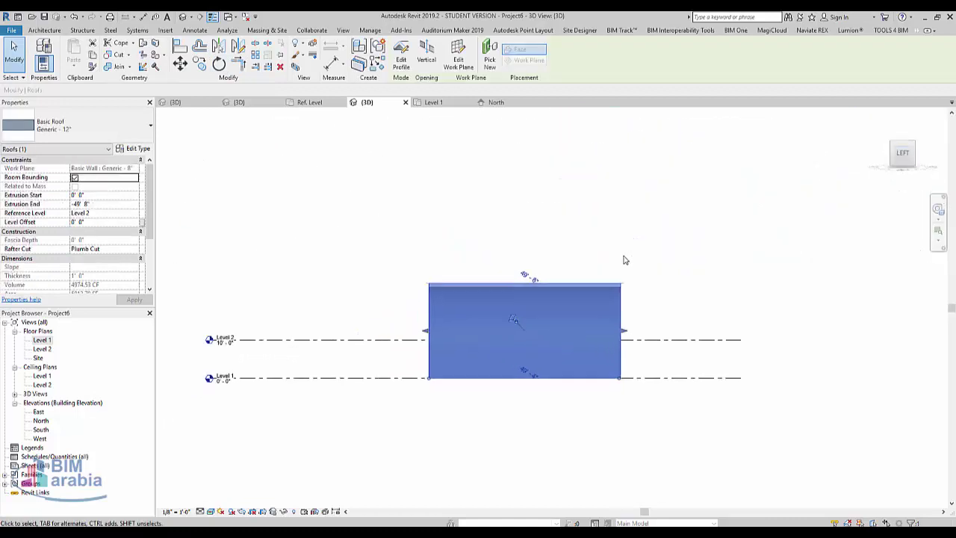
{"action": "scroll", "coordinate": [565, 292], "scroll_direction": "up", "scroll_amount": 2}
{"action": "scroll", "coordinate": [403, 317], "scroll_direction": "up", "scroll_amount": 2}
{"action": "left_click_drag", "start_coordinate": [377, 330], "coordinate": [641, 314]}
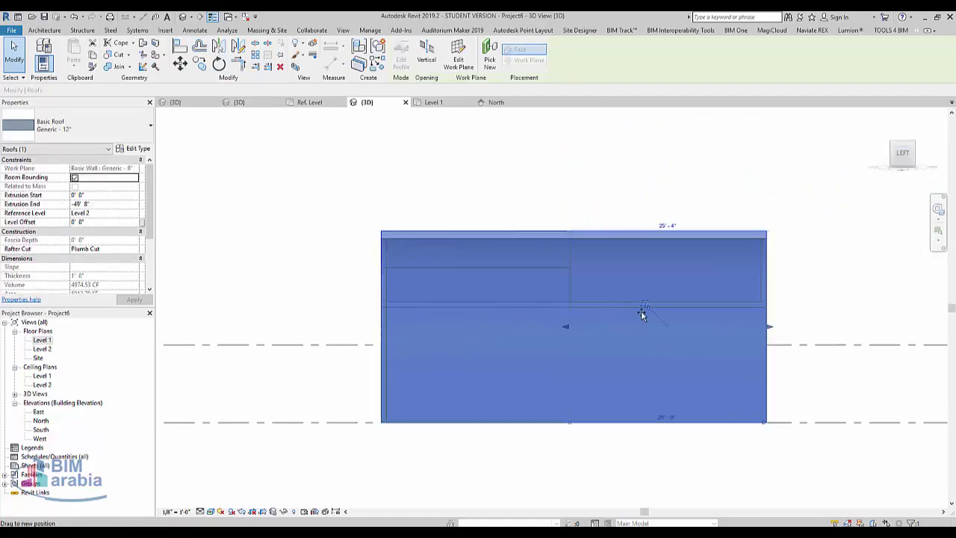
{"action": "left_click_drag", "start_coordinate": [740, 318], "coordinate": [771, 378]}
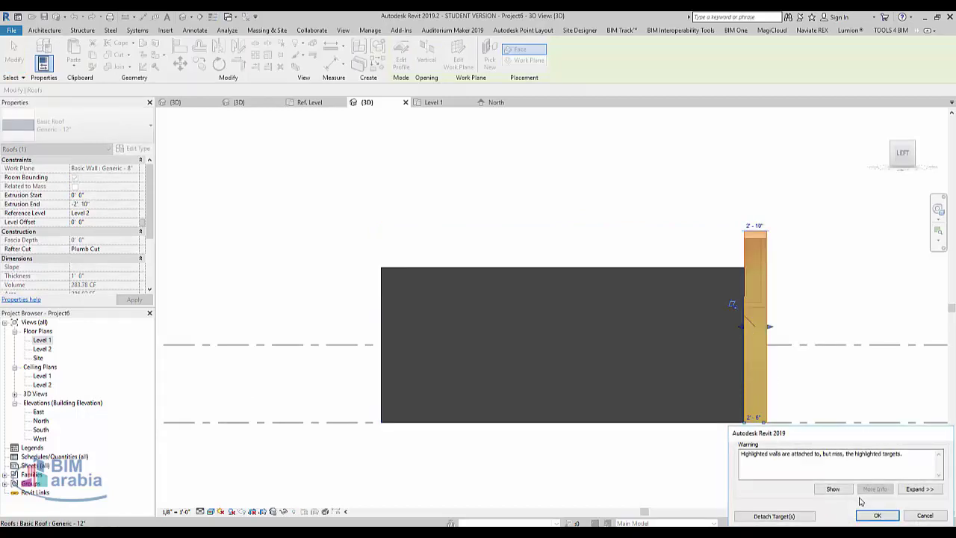
{"action": "left_click", "coordinate": [876, 517]}
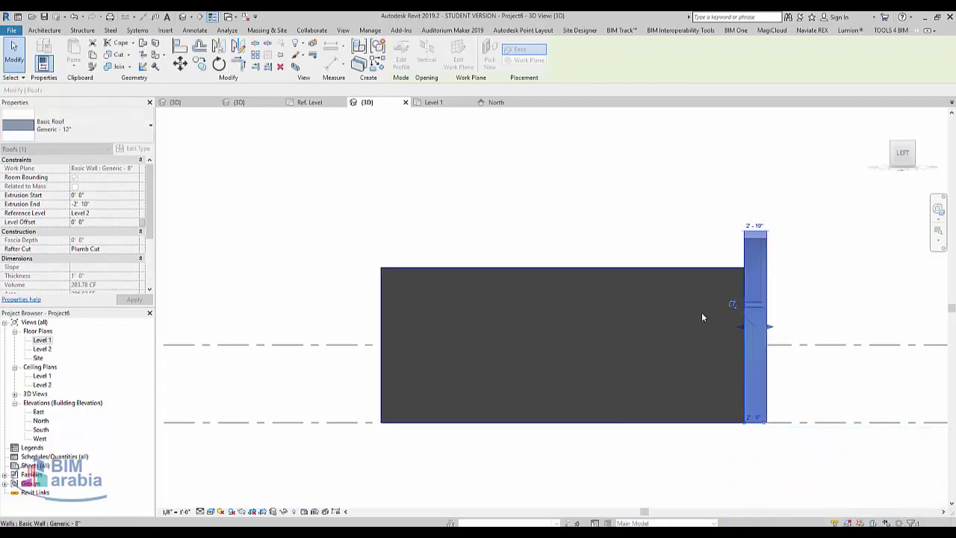
- Copy the 2' 10" roof strip twice, side by side, to its left
{"action": "scroll", "coordinate": [743, 252], "scroll_direction": "up", "scroll_amount": 3}
{"action": "scroll", "coordinate": [743, 243], "scroll_direction": "up", "scroll_amount": 2}
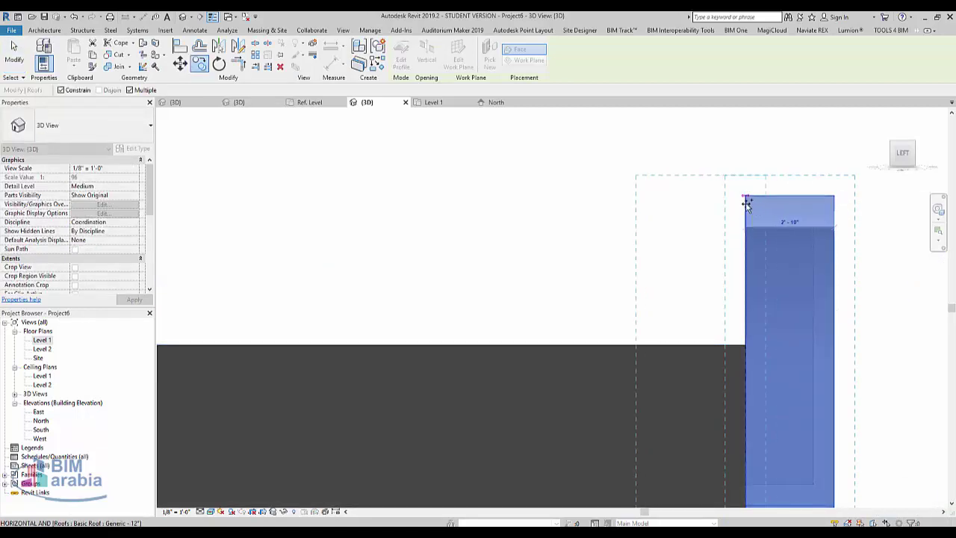
{"action": "scroll", "coordinate": [746, 203], "scroll_direction": "down", "scroll_amount": 2}
{"action": "scroll", "coordinate": [636, 160], "scroll_direction": "down", "scroll_amount": 2}
{"action": "scroll", "coordinate": [639, 162], "scroll_direction": "down", "scroll_amount": 2}
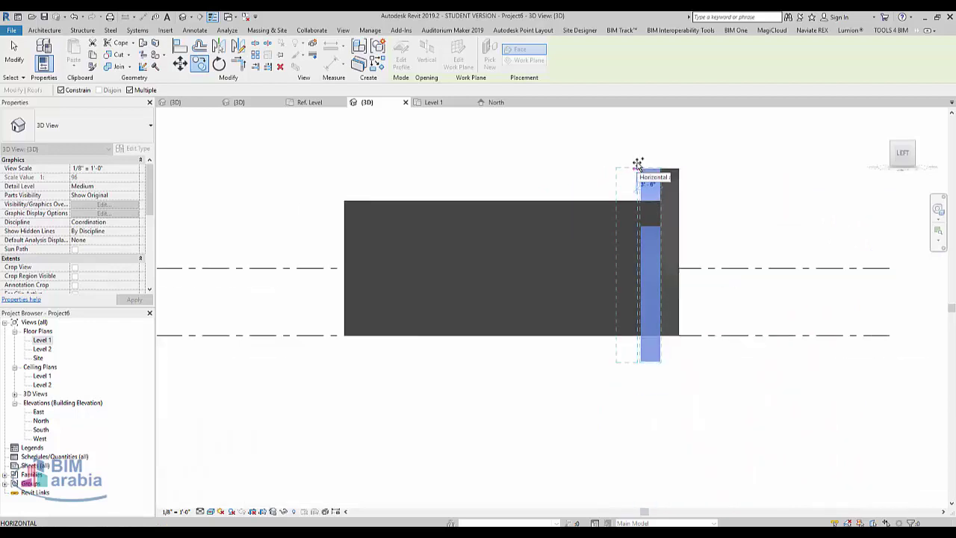
{"action": "scroll", "coordinate": [646, 171], "scroll_direction": "up", "scroll_amount": 4}
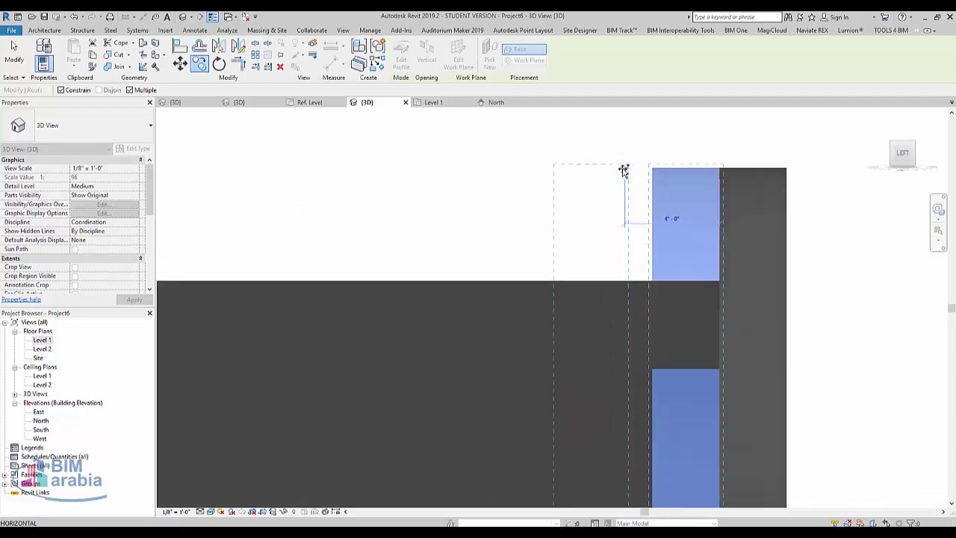
{"action": "left_click", "coordinate": [643, 183]}
{"action": "left_click_drag", "start_coordinate": [642, 183], "coordinate": [574, 185]}
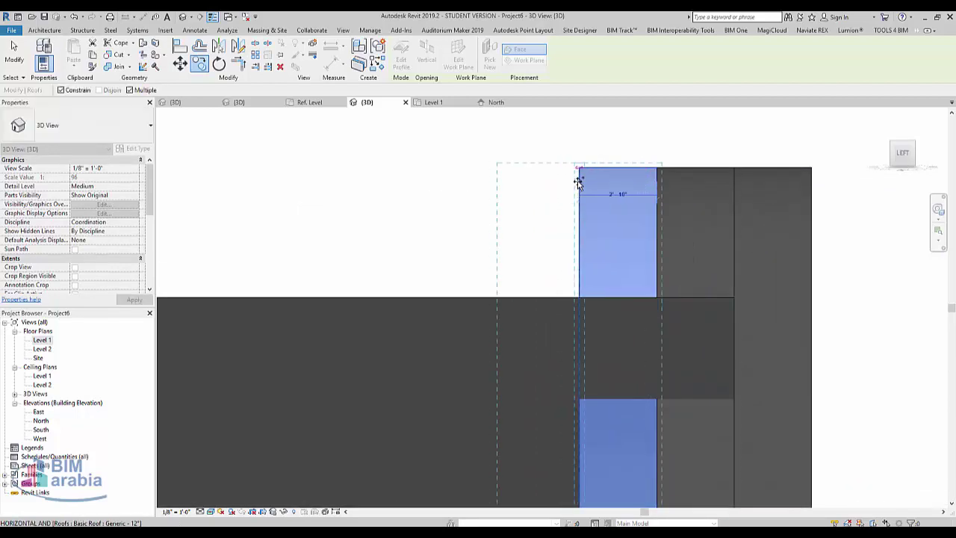
{"action": "scroll", "coordinate": [579, 183], "scroll_direction": "down", "scroll_amount": 3}
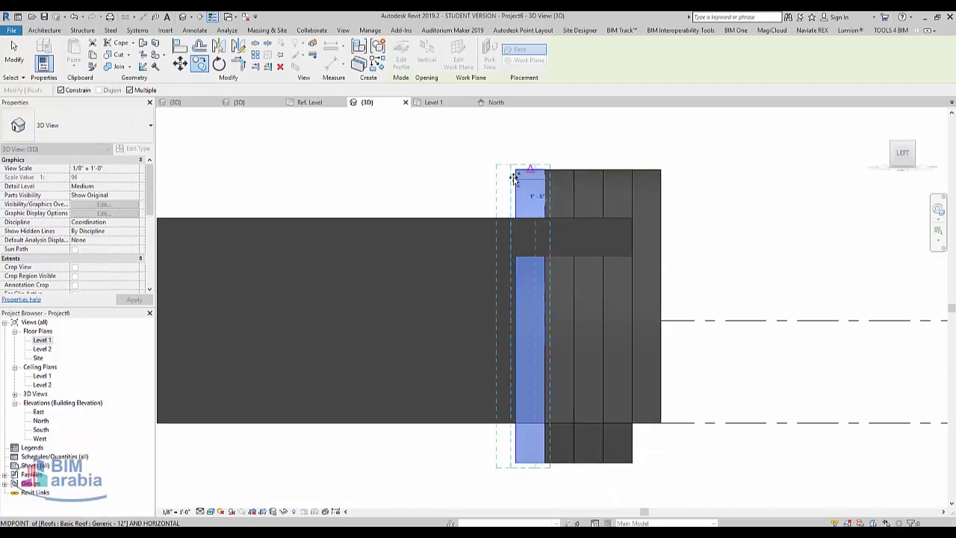
{"action": "left_click_drag", "start_coordinate": [489, 177], "coordinate": [423, 183]}
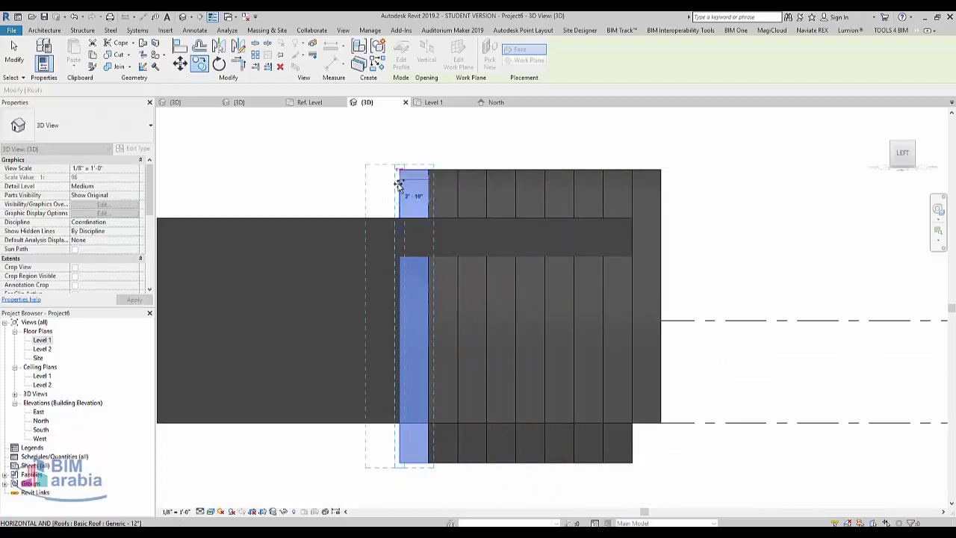
- Keep placing strip copies leftward until they reach the wall's left end
{"action": "middle_click_drag", "start_coordinate": [359, 192], "coordinate": [642, 202]}
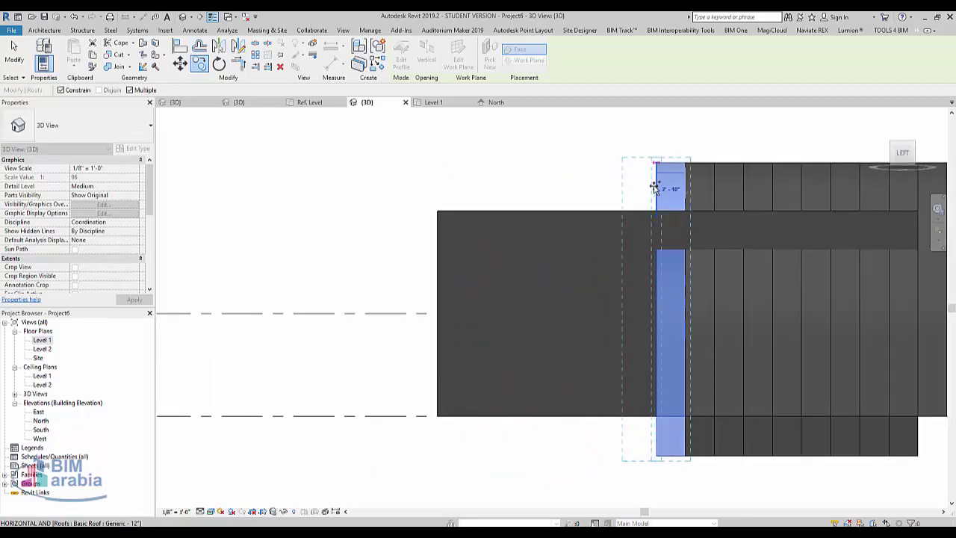
{"action": "left_click", "coordinate": [652, 187]}
{"action": "left_click_drag", "start_coordinate": [653, 188], "coordinate": [572, 182]}
{"action": "key", "text": "m"}
{"action": "key", "text": "v"}
{"action": "left_click", "coordinate": [593, 177]}
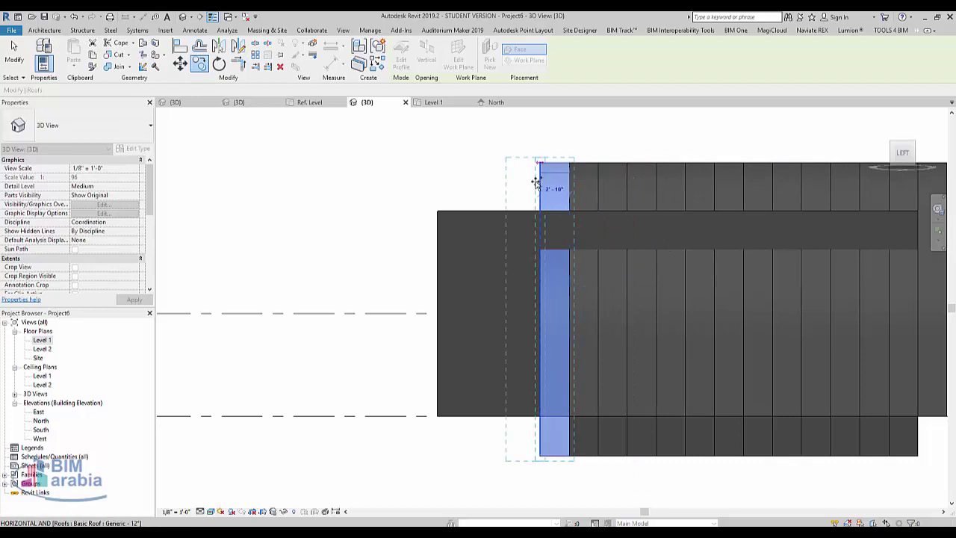
{"action": "left_click", "coordinate": [502, 183]}
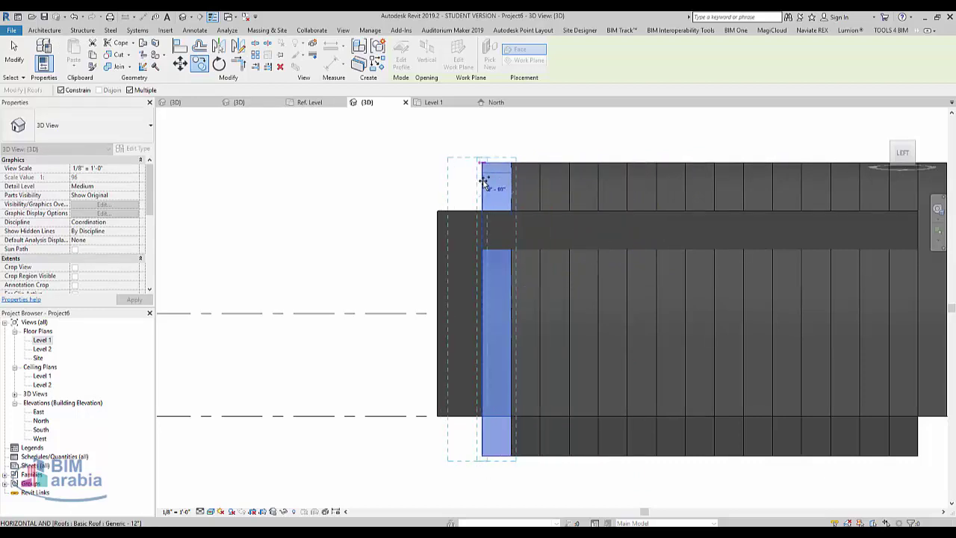
{"action": "left_click_drag", "start_coordinate": [468, 182], "coordinate": [437, 187]}
{"action": "key", "text": "m"}
{"action": "key", "text": "v"}
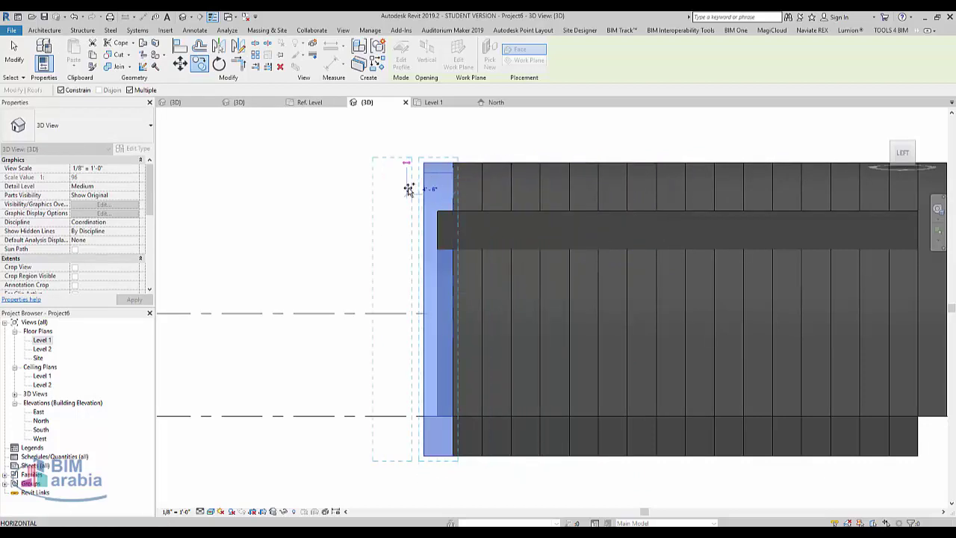
{"action": "scroll", "coordinate": [410, 192], "scroll_direction": "down", "scroll_amount": 2}
{"action": "left_click", "coordinate": [410, 193]}
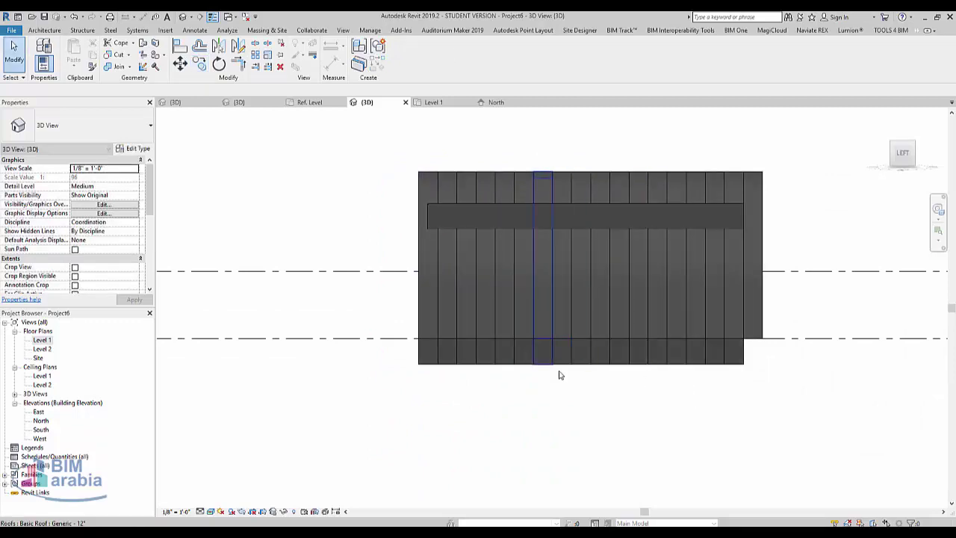
- Select nine roof strips across the curved roof
{"action": "middle_click_drag", "start_coordinate": [560, 374], "coordinate": [617, 228], "text": "shift"}
{"action": "scroll", "coordinate": [574, 328], "scroll_direction": "down", "scroll_amount": 2}
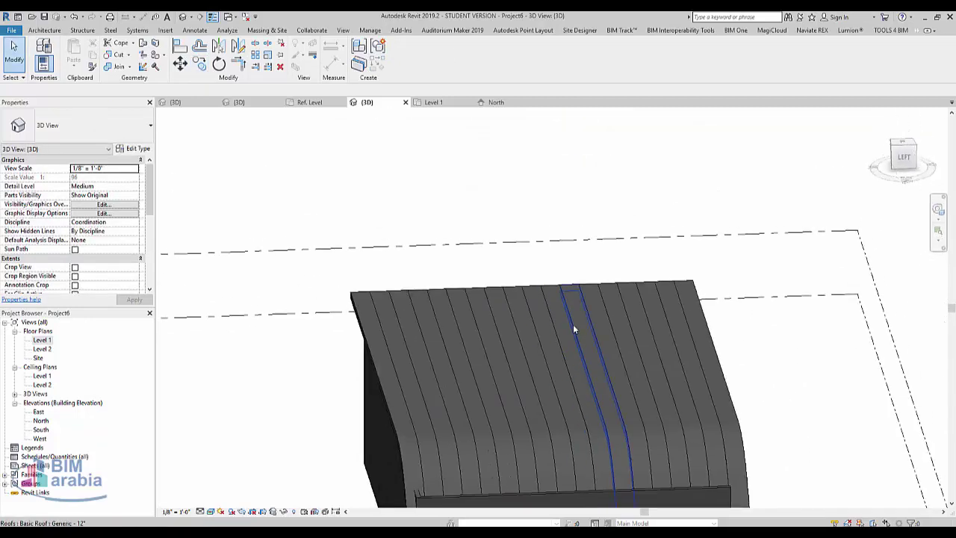
{"action": "scroll", "coordinate": [573, 328], "scroll_direction": "up", "scroll_amount": 3}
{"action": "left_click", "coordinate": [748, 239]}
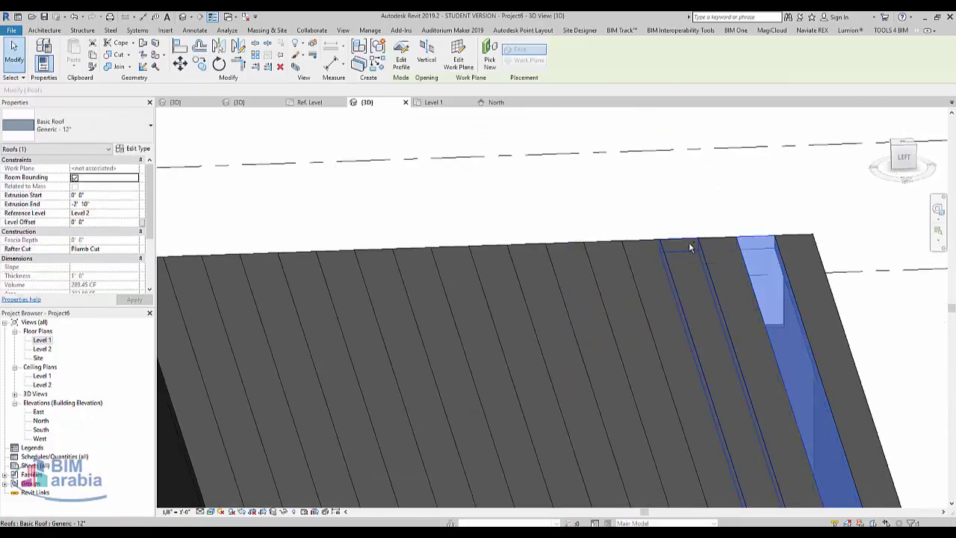
{"action": "left_click", "coordinate": [689, 246], "text": "ctrl"}
{"action": "left_click", "coordinate": [618, 252], "text": "ctrl"}
{"action": "left_click", "coordinate": [540, 256], "text": "ctrl"}
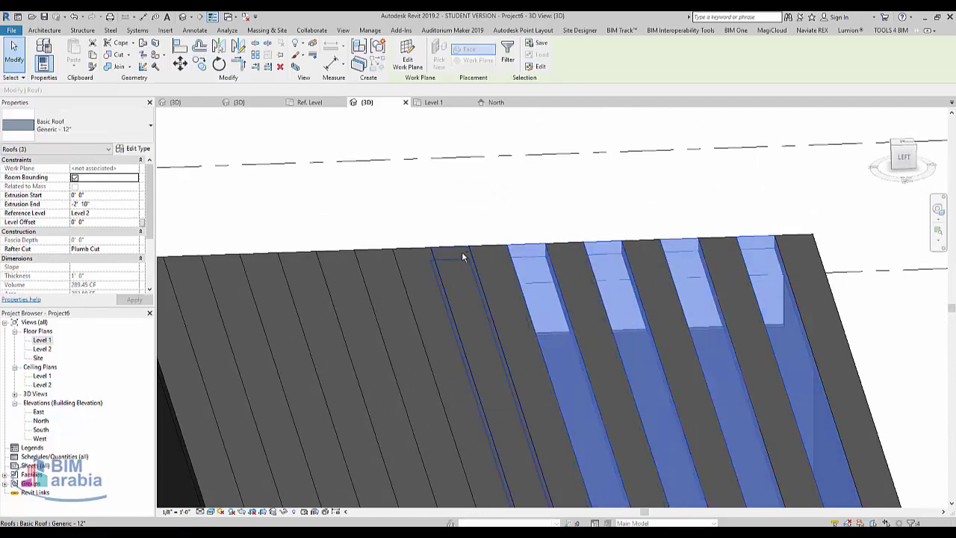
{"action": "left_click", "coordinate": [452, 255], "text": "ctrl"}
{"action": "left_click", "coordinate": [366, 258], "text": "ctrl"}
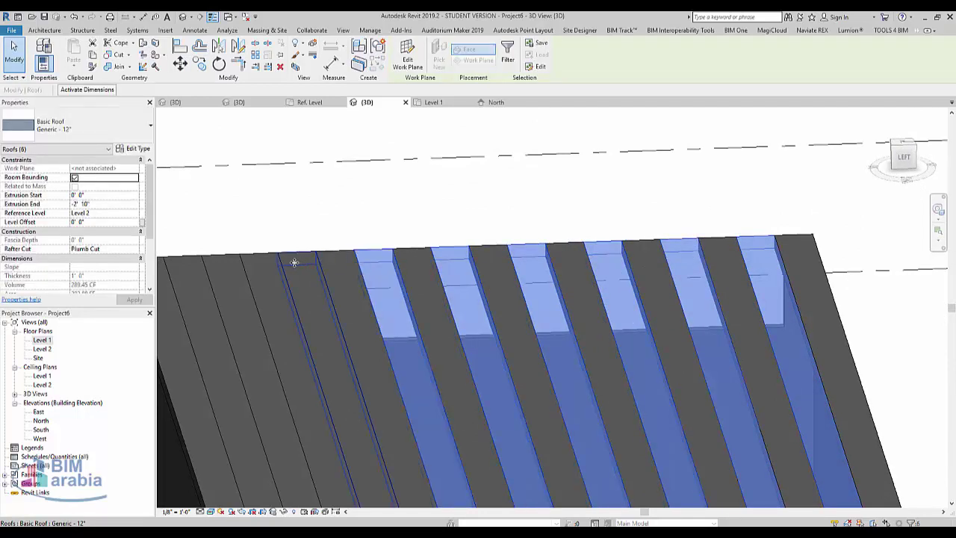
{"action": "left_click", "coordinate": [295, 260], "text": "ctrl"}
{"action": "left_click", "coordinate": [230, 272], "text": "ctrl"}
{"action": "scroll", "coordinate": [408, 229], "scroll_direction": "down", "scroll_amount": 2}
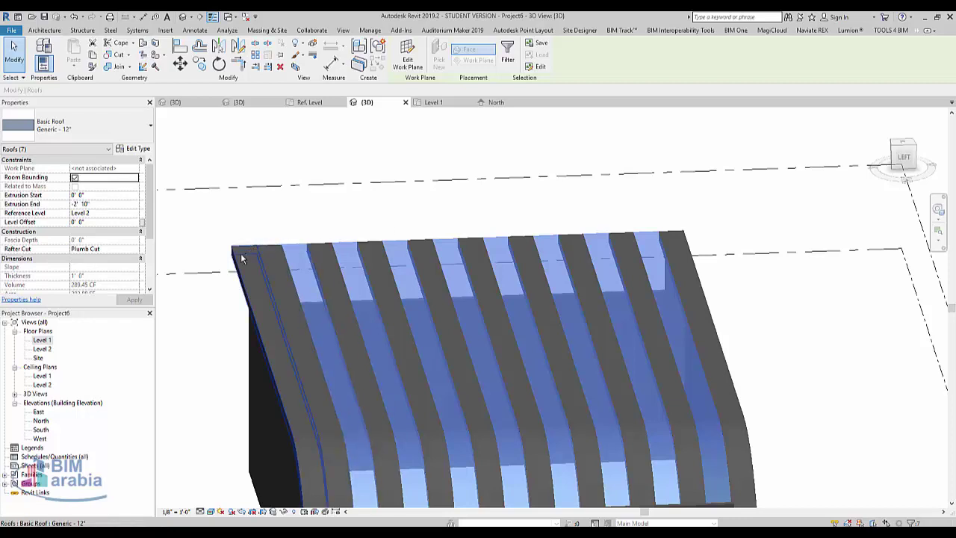
{"action": "left_click", "coordinate": [221, 255], "text": "ctrl"}
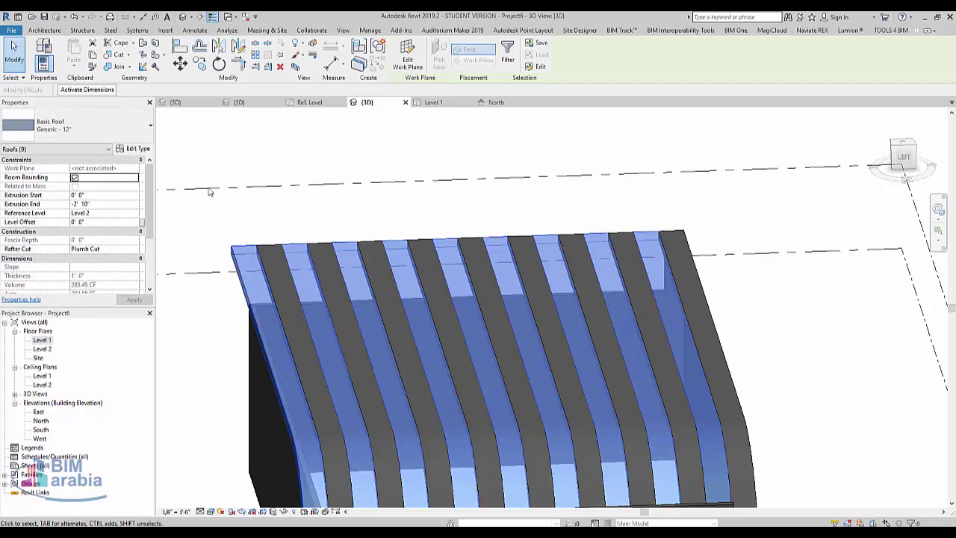
- Change the selected strips to Sloped Glazing and orbit to view the bands
{"action": "left_click", "coordinate": [82, 126]}
{"action": "left_click", "coordinate": [73, 304]}
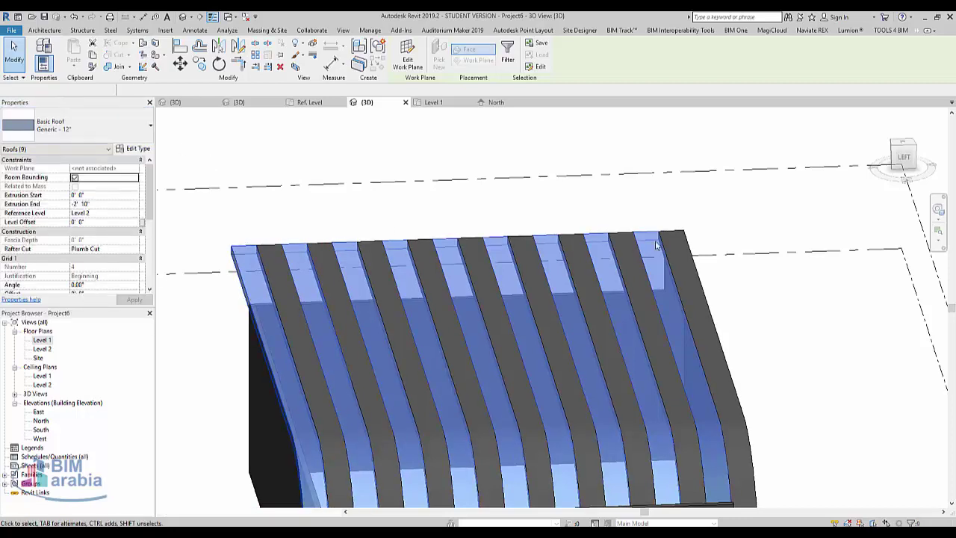
{"action": "key", "text": "Escape"}
{"action": "mouse_move", "coordinate": [691, 422]}
{"action": "middle_mouse_down", "text": "shift"}
{"action": "mouse_move", "coordinate": [655, 451]}
{"action": "mouse_move", "coordinate": [483, 295]}
{"action": "middle_mouse_up", "text": "shift"}
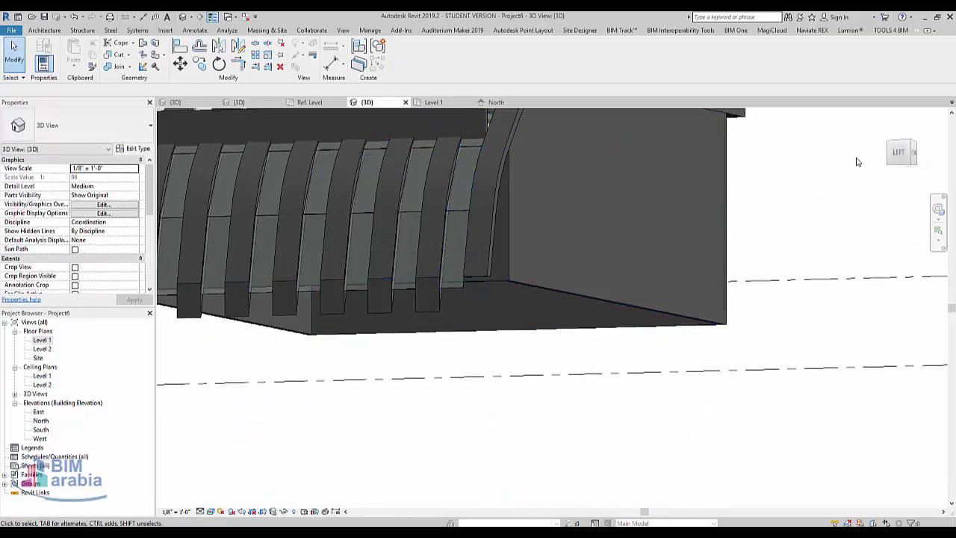
- View the banded roof from the left and zoom in on the strips
{"action": "left_click", "coordinate": [900, 152]}
{"action": "middle_click_drag", "start_coordinate": [466, 224], "coordinate": [577, 311]}
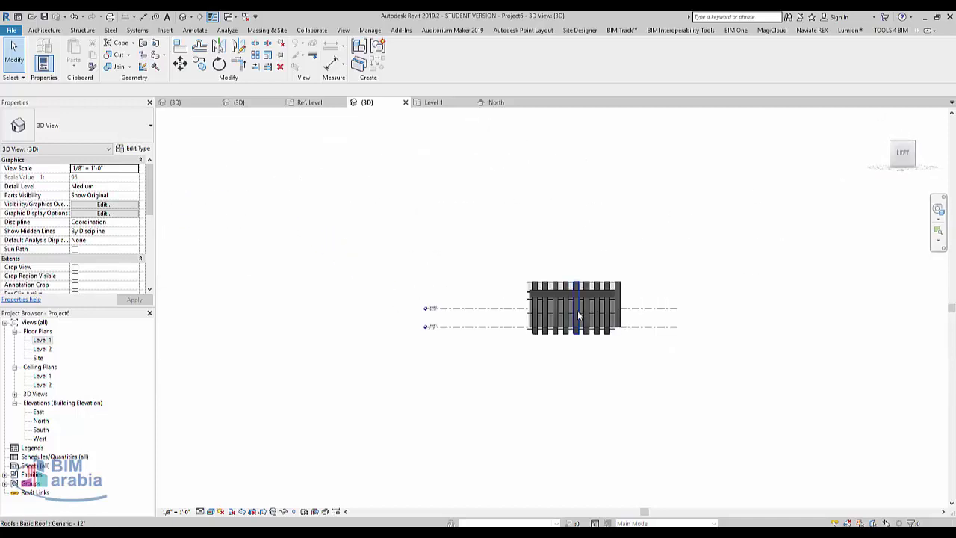
{"action": "scroll", "coordinate": [620, 329], "scroll_direction": "up", "scroll_amount": 3}
{"action": "scroll", "coordinate": [672, 319], "scroll_direction": "up", "scroll_amount": 3}
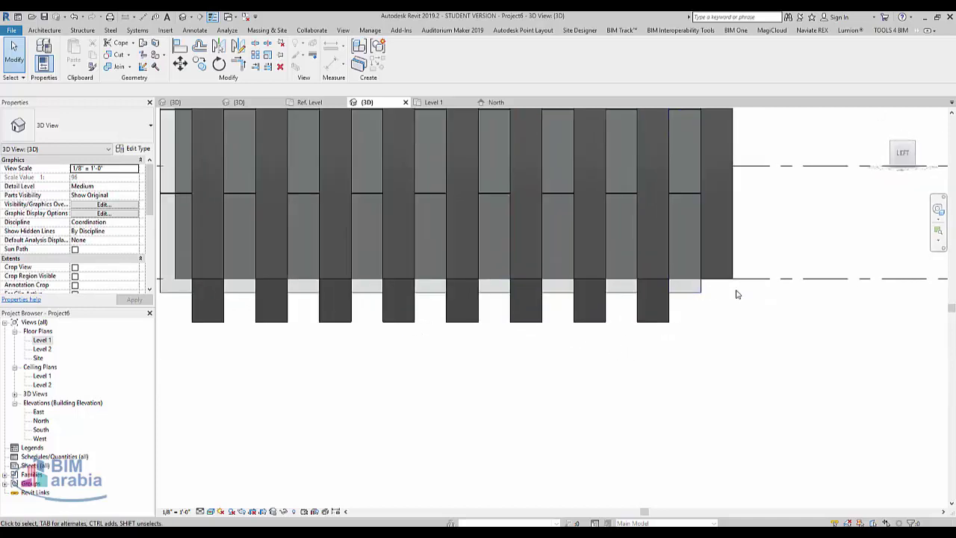
- Create a Model In-Place element in the Floors category named Floors 2
{"action": "left_click", "coordinate": [44, 30]}
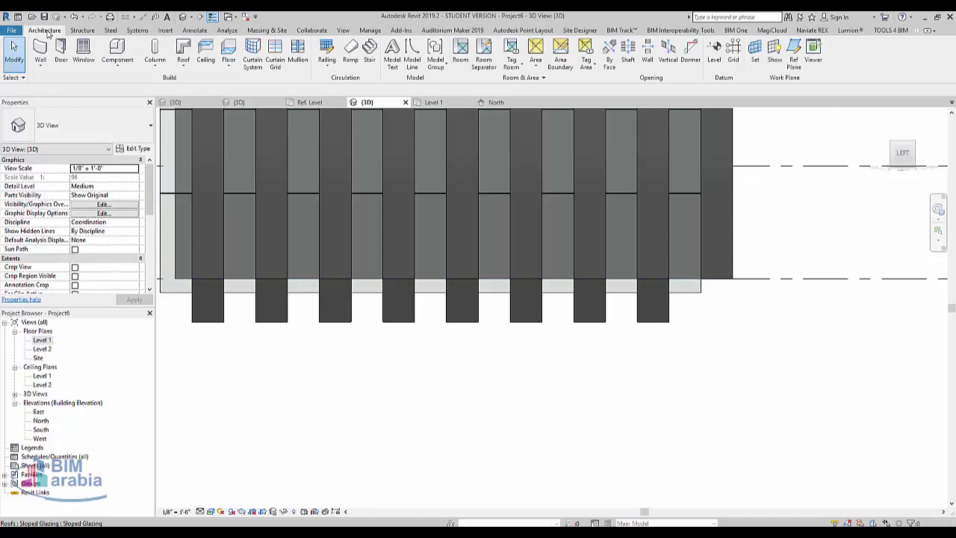
{"action": "left_click", "coordinate": [129, 71]}
{"action": "left_click", "coordinate": [144, 105]}
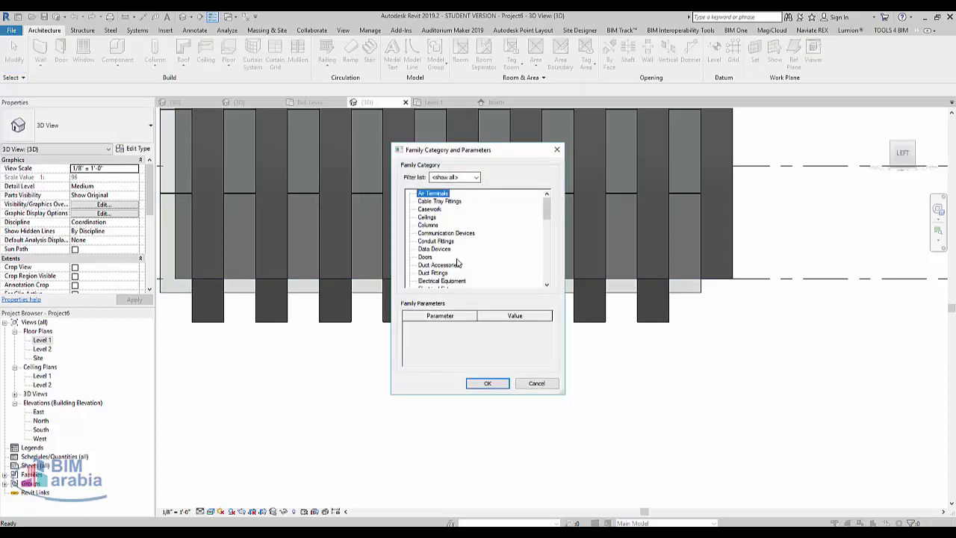
{"action": "scroll", "coordinate": [457, 263], "scroll_direction": "down", "scroll_amount": 2}
{"action": "left_click", "coordinate": [452, 266]}
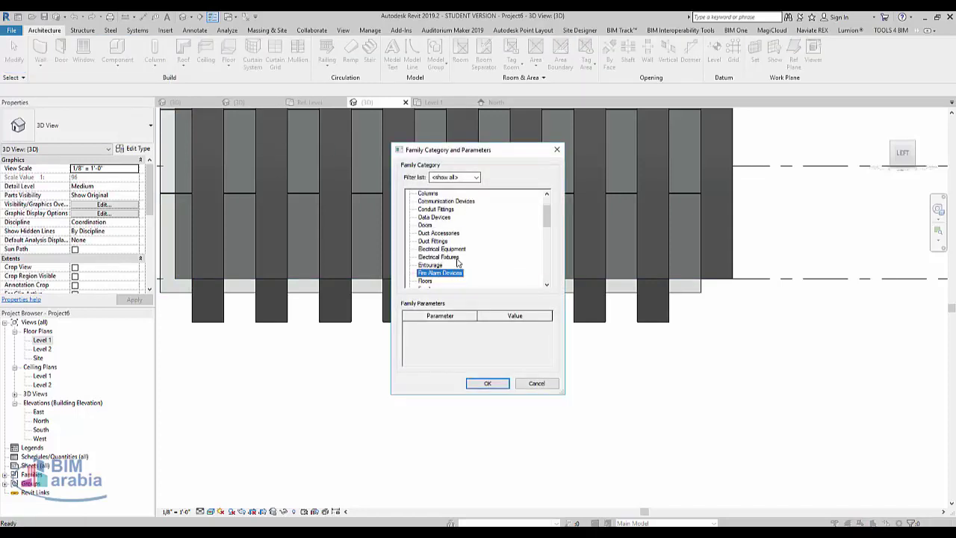
{"action": "left_click", "coordinate": [485, 384]}
{"action": "left_click", "coordinate": [476, 292]}
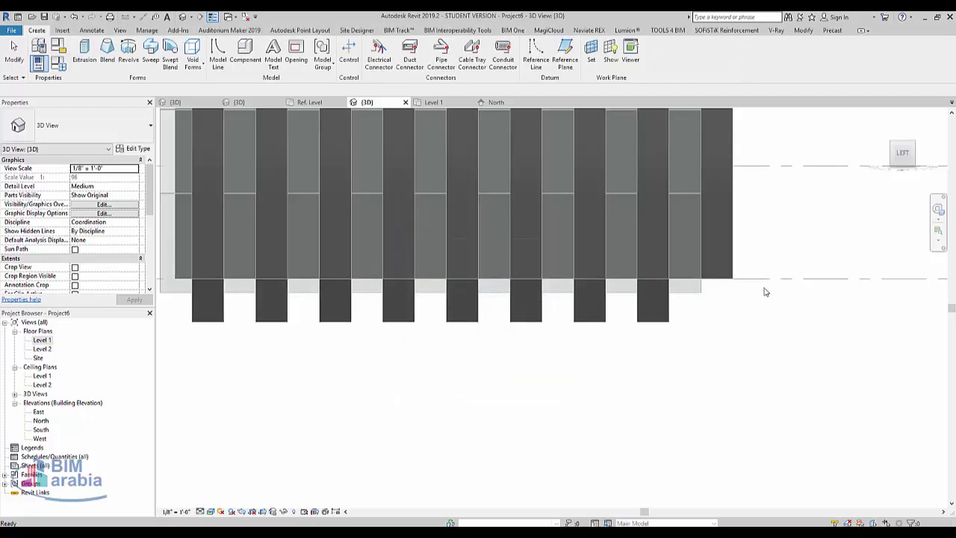
{"action": "middle_click_drag", "start_coordinate": [715, 292], "coordinate": [734, 268], "text": "shift"}
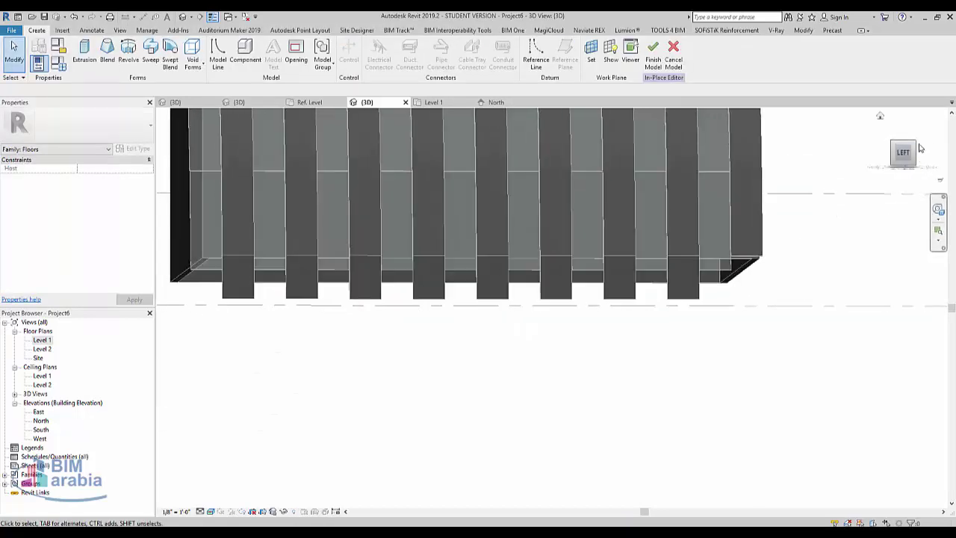
- From the Top view, start a void extrusion with Extrusion Start set to -1'
{"action": "left_click", "coordinate": [903, 146]}
{"action": "left_click", "coordinate": [903, 139]}
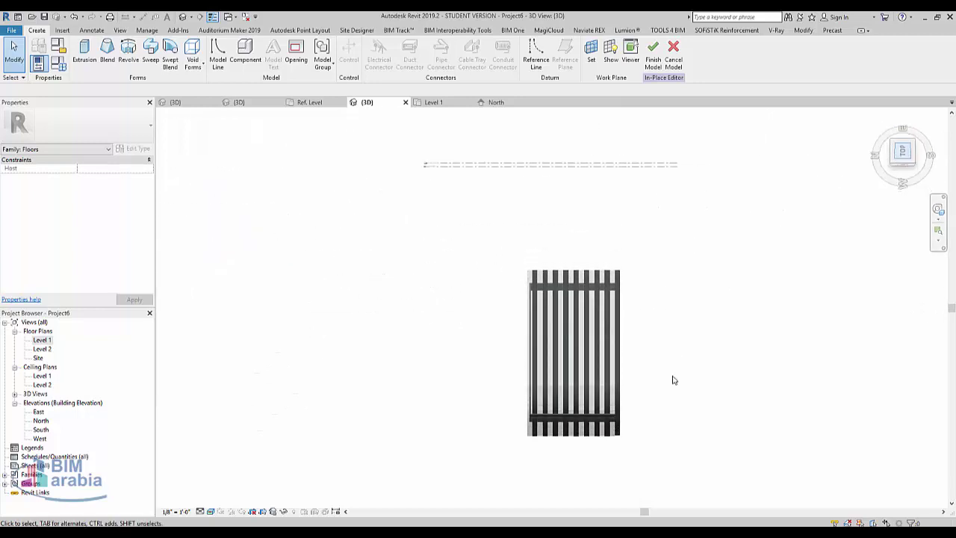
{"action": "scroll", "coordinate": [606, 450], "scroll_direction": "up", "scroll_amount": 2}
{"action": "scroll", "coordinate": [597, 331], "scroll_direction": "up", "scroll_amount": 2}
{"action": "middle_click_drag", "start_coordinate": [484, 122], "coordinate": [483, 122]}
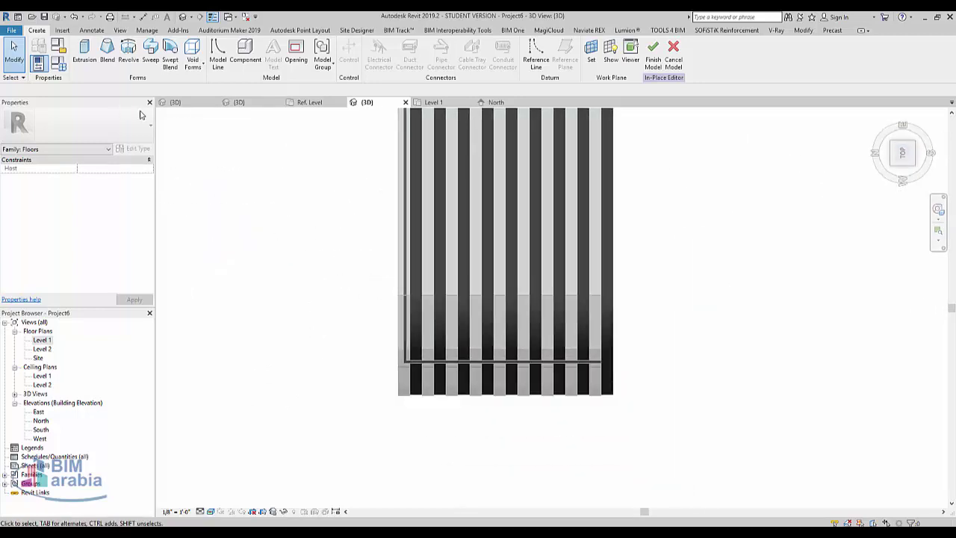
{"action": "left_click", "coordinate": [193, 58]}
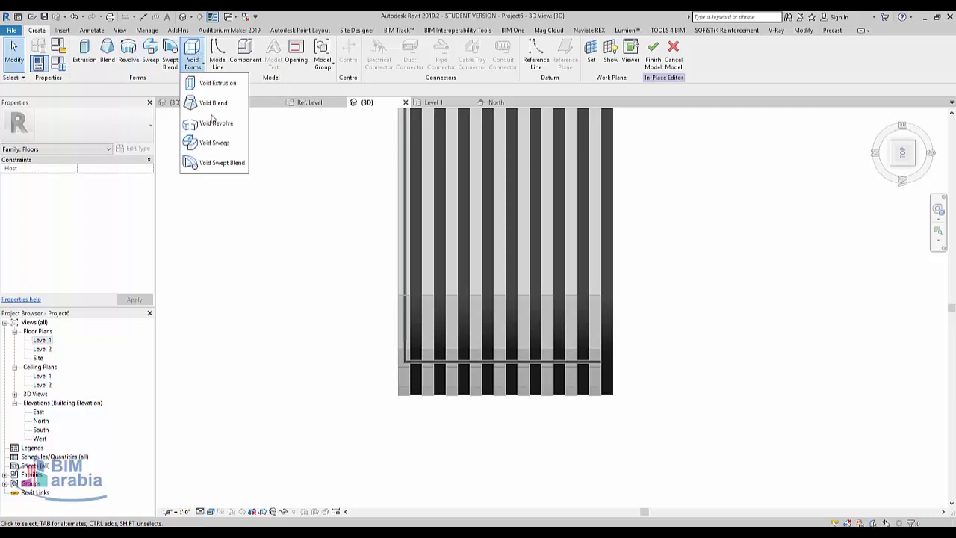
{"action": "left_click", "coordinate": [213, 83]}
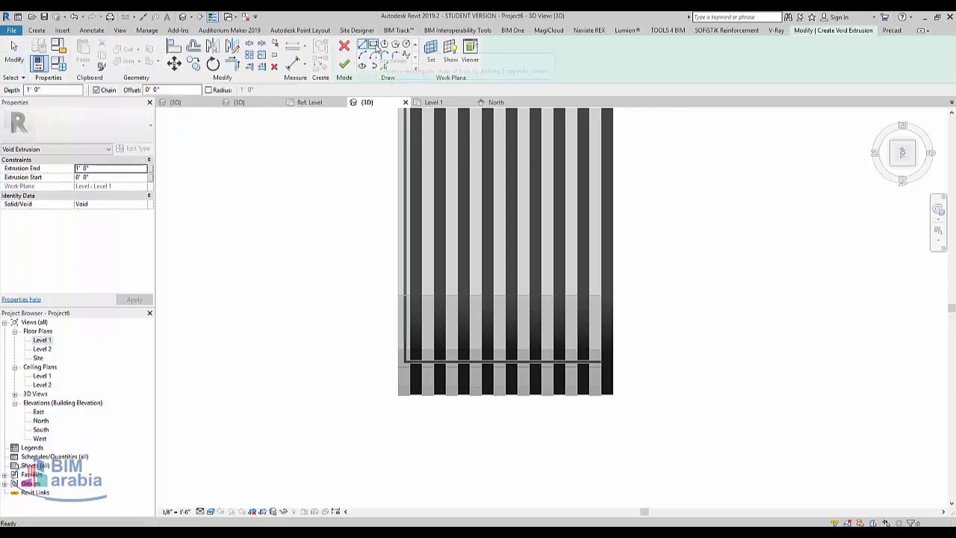
{"action": "left_click", "coordinate": [130, 178]}
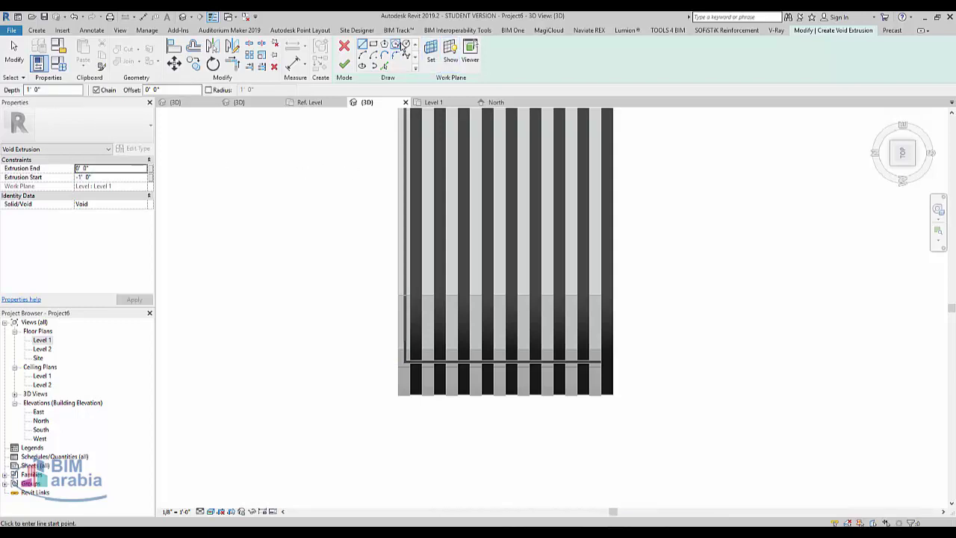
- Sketch a rectangle over a roof strip's lower end and finish the void extrusion
{"action": "left_click", "coordinate": [371, 46]}
{"action": "scroll", "coordinate": [604, 405], "scroll_direction": "up", "scroll_amount": 2}
{"action": "scroll", "coordinate": [625, 448], "scroll_direction": "up", "scroll_amount": 2}
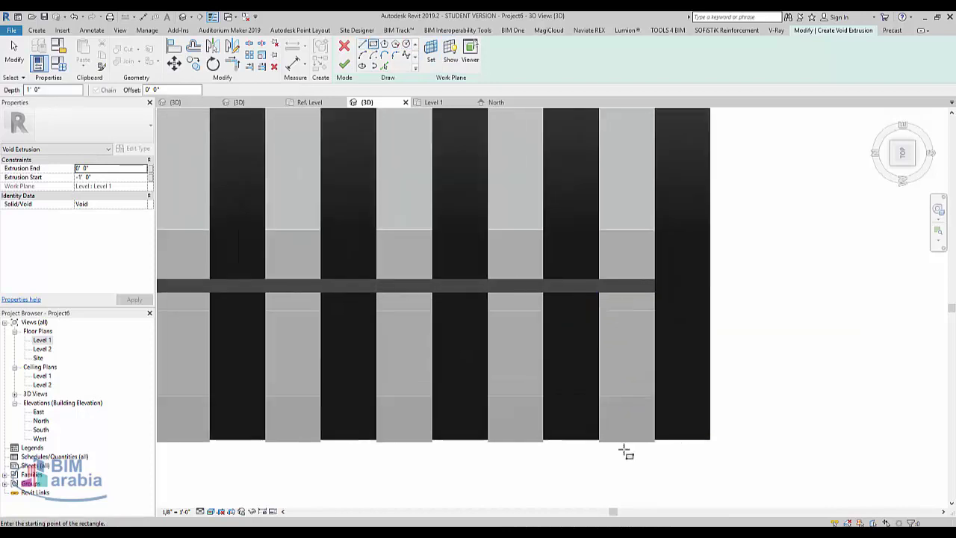
{"action": "scroll", "coordinate": [649, 424], "scroll_direction": "up", "scroll_amount": 2}
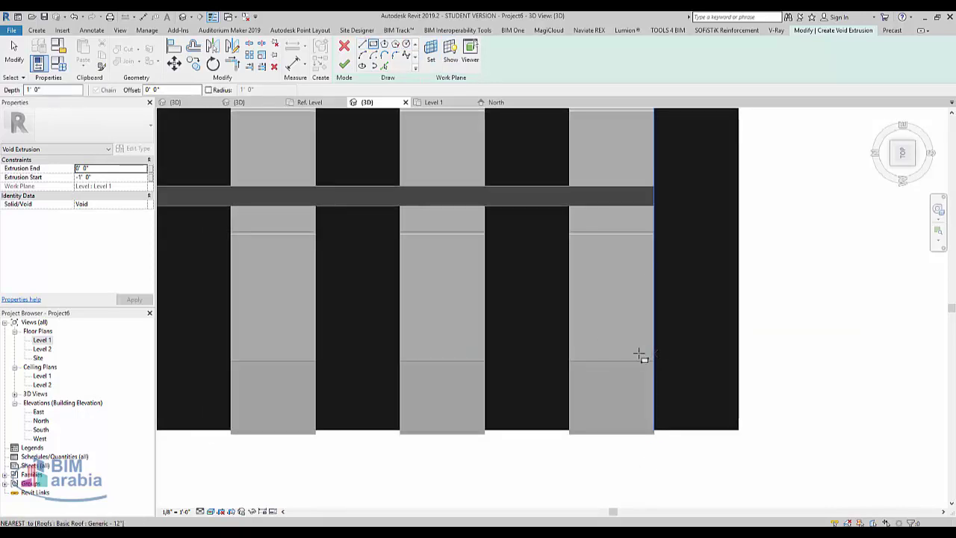
{"action": "left_click", "coordinate": [561, 345]}
{"action": "left_click", "coordinate": [668, 461]}
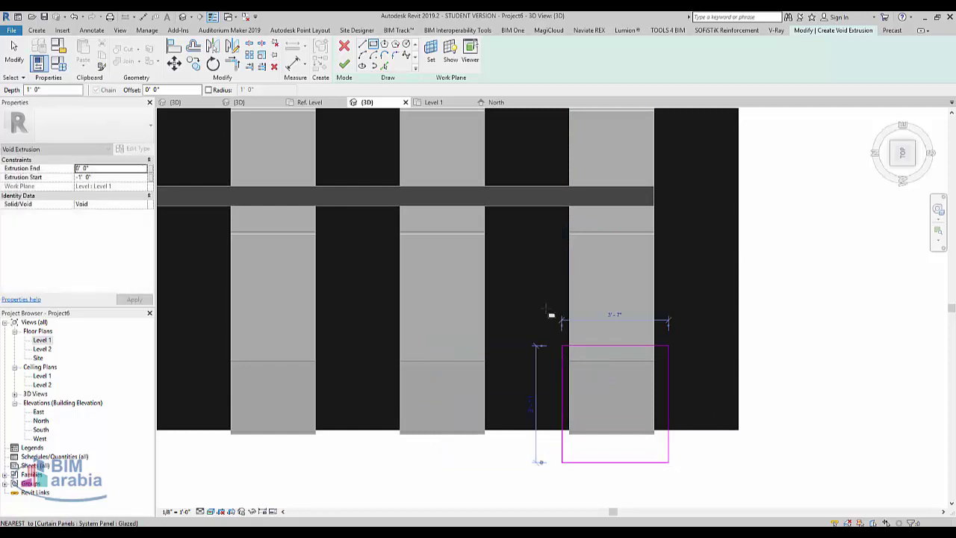
{"action": "left_click", "coordinate": [343, 65]}
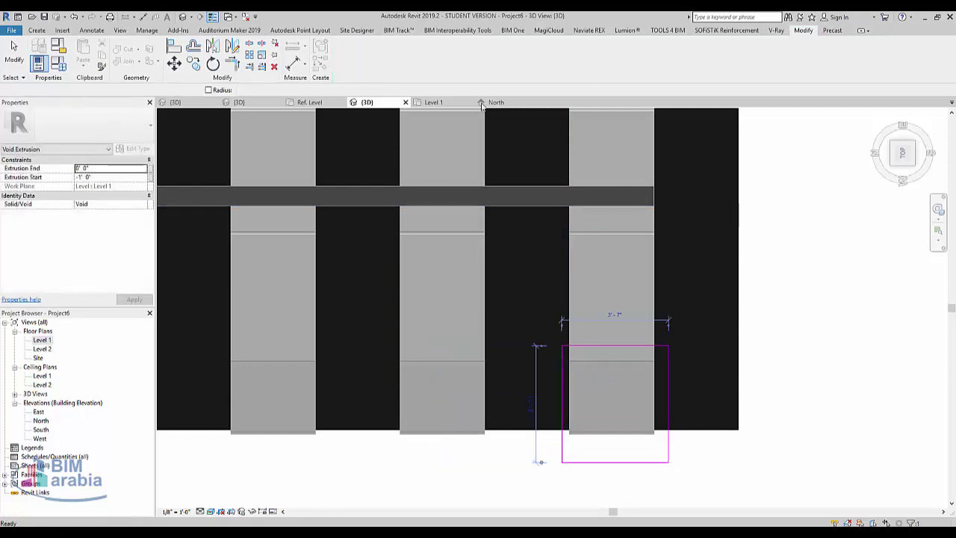
{"action": "left_click", "coordinate": [902, 179]}
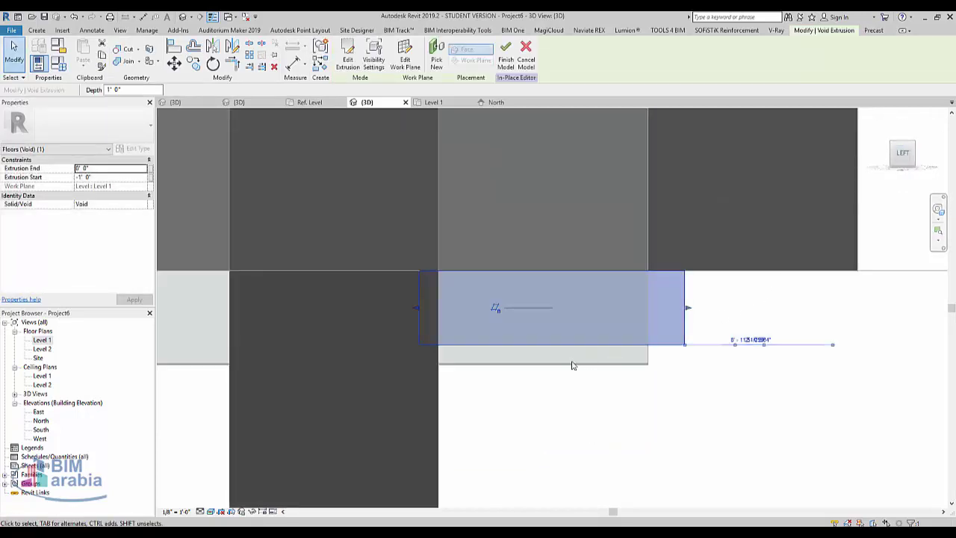
- Stretch the void extrusion downward so it extends below the strips
{"action": "mouse_move", "coordinate": [572, 365]}
{"action": "middle_mouse_down"}
{"action": "mouse_move", "coordinate": [666, 348]}
{"action": "mouse_move", "coordinate": [654, 336]}
{"action": "middle_mouse_up"}
{"action": "left_click", "coordinate": [775, 327]}
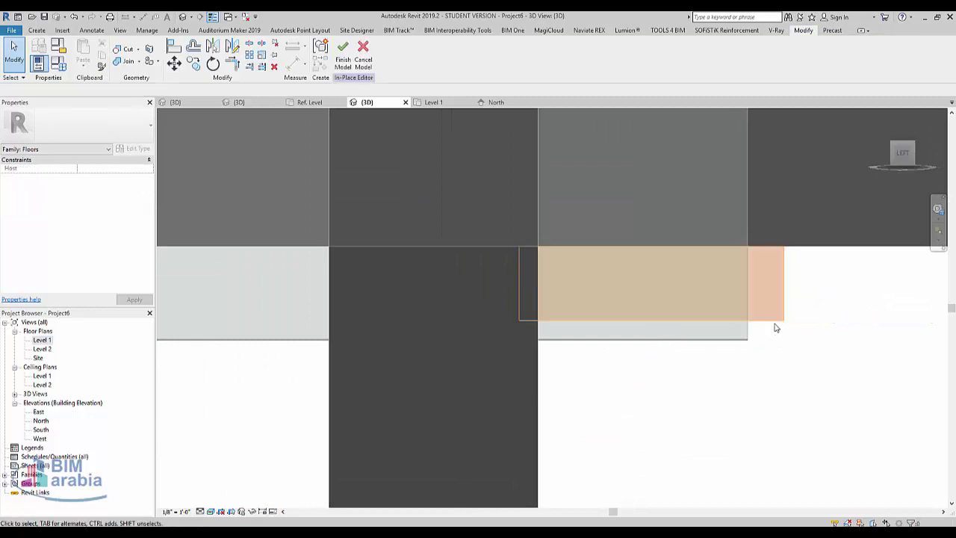
{"action": "left_click", "coordinate": [657, 329]}
{"action": "scroll", "coordinate": [658, 306], "scroll_direction": "down", "scroll_amount": 3}
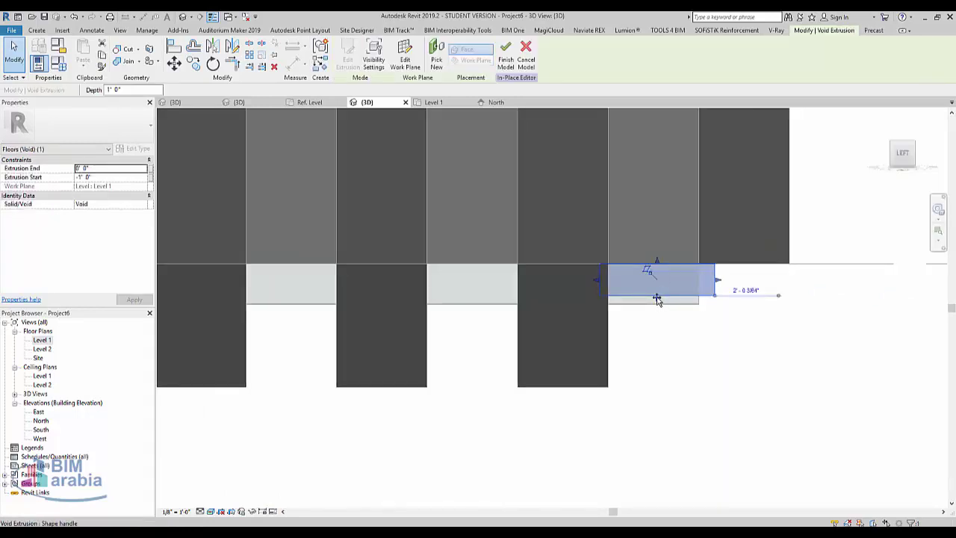
{"action": "left_click_drag", "start_coordinate": [656, 299], "coordinate": [657, 423]}
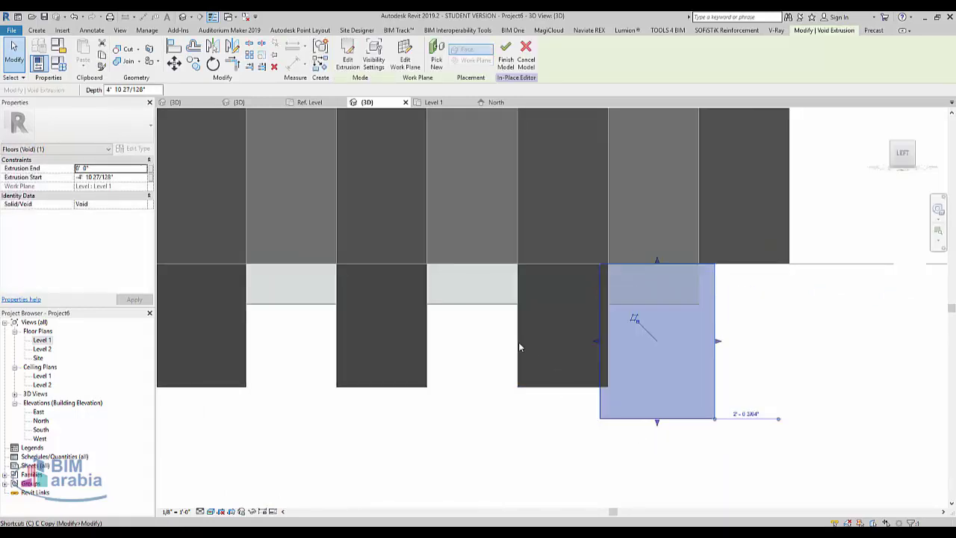
- Copy the void box twice to the left, one strip apart
{"action": "key", "text": "c"}
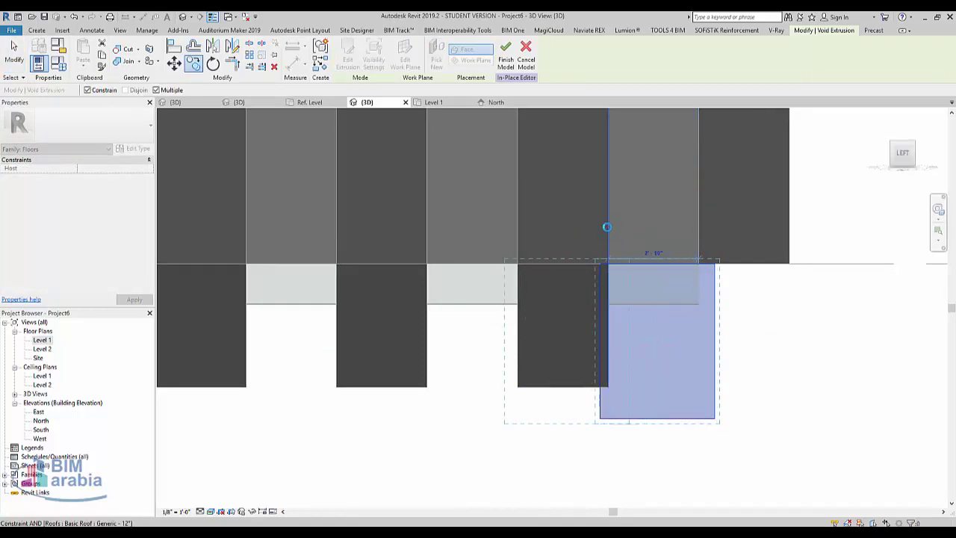
{"action": "left_click", "coordinate": [517, 226]}
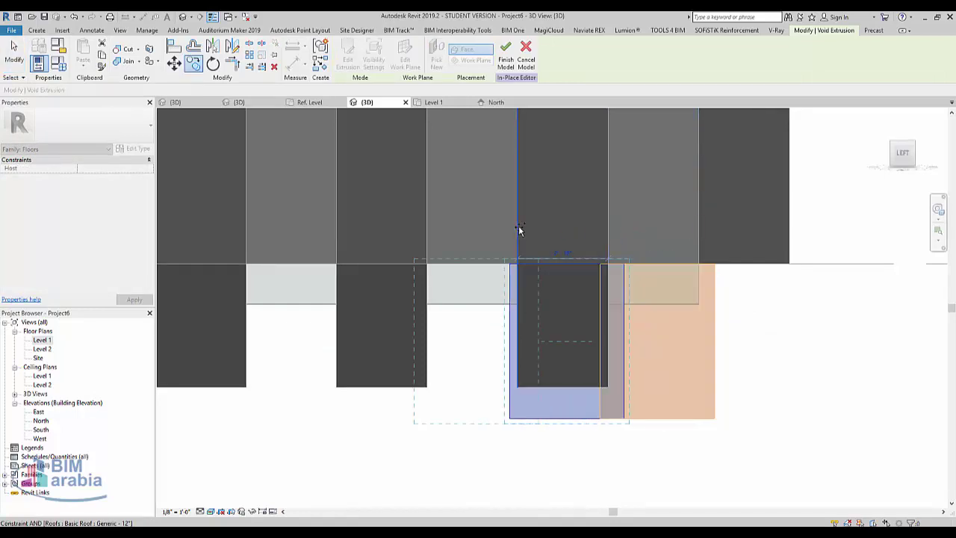
{"action": "left_click", "coordinate": [392, 237]}
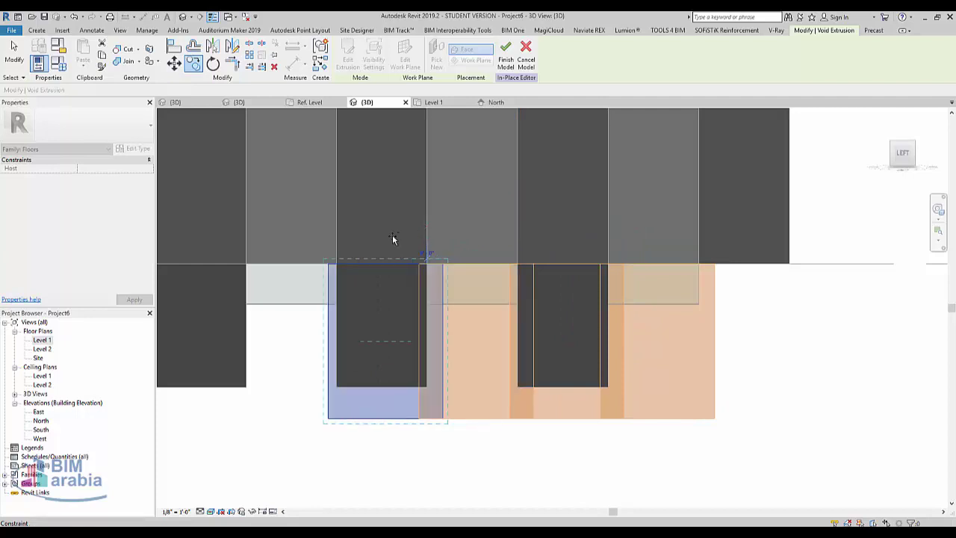
{"action": "key", "text": "Escape"}
{"action": "middle_click_drag", "start_coordinate": [672, 395], "coordinate": [836, 379]}
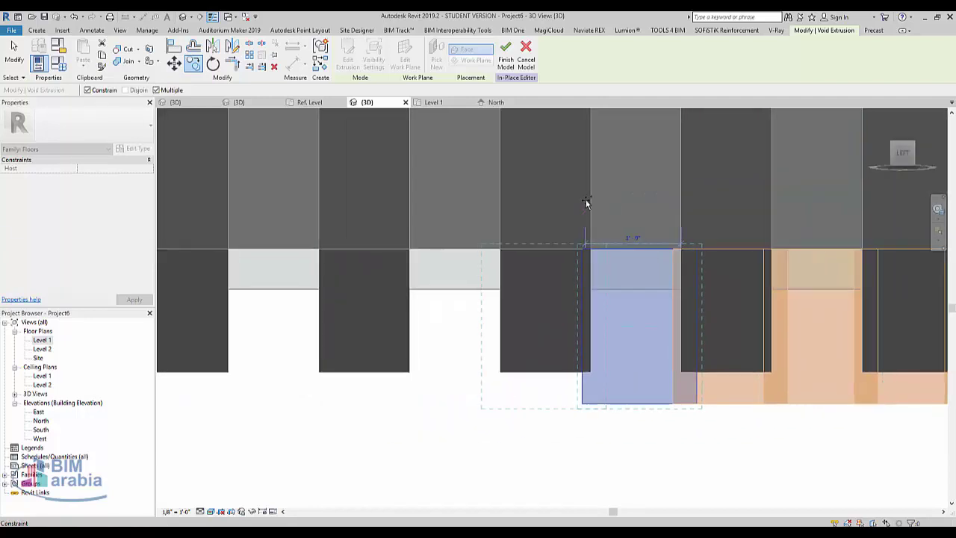
{"action": "scroll", "coordinate": [457, 296], "scroll_direction": "down", "scroll_amount": 4}
{"action": "key", "text": "Escape"}
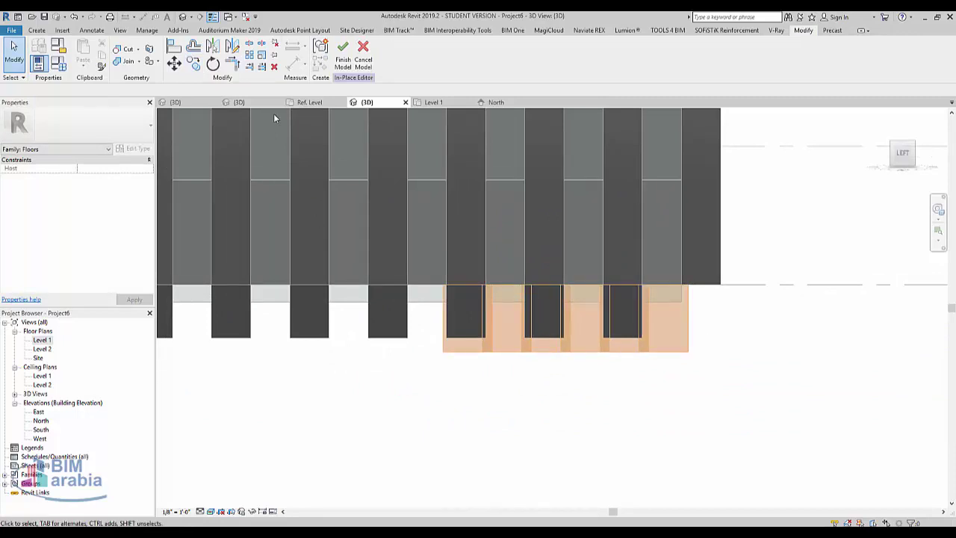
- Copy the selected voids with CO under the remaining left-hand strips, then orbit to check
{"action": "middle_click_drag", "start_coordinate": [454, 331], "coordinate": [665, 366]}
{"action": "left_click", "coordinate": [656, 351]}
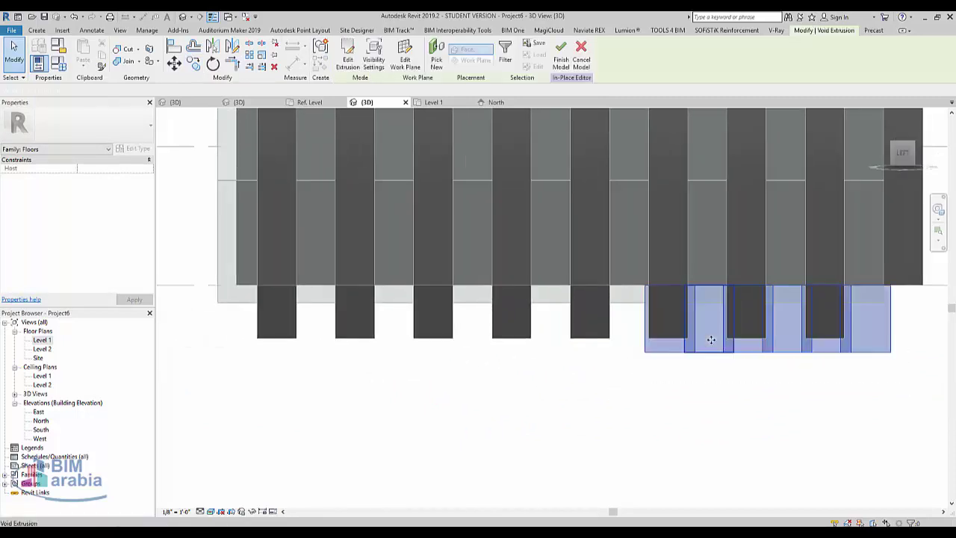
{"action": "key", "text": "c"}
{"action": "key", "text": "o"}
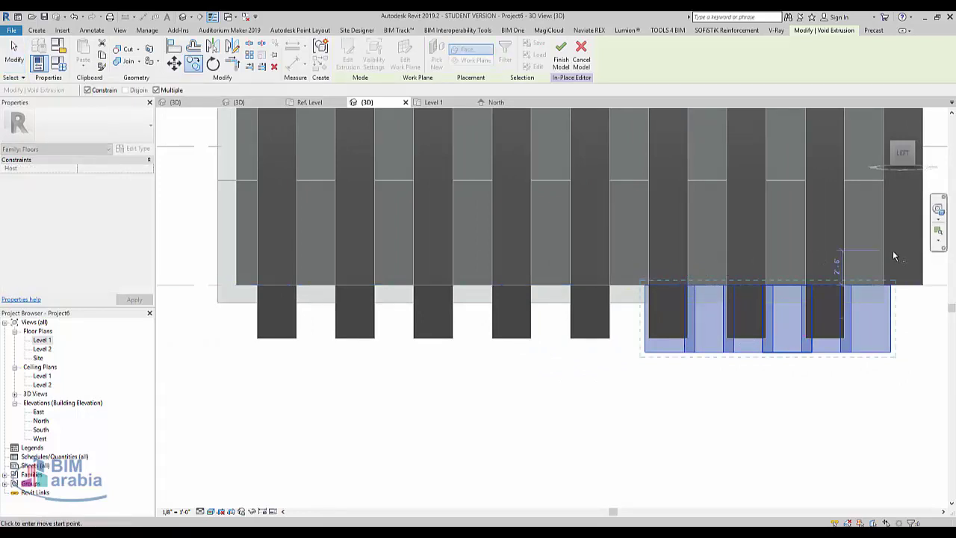
{"action": "left_click", "coordinate": [882, 252]}
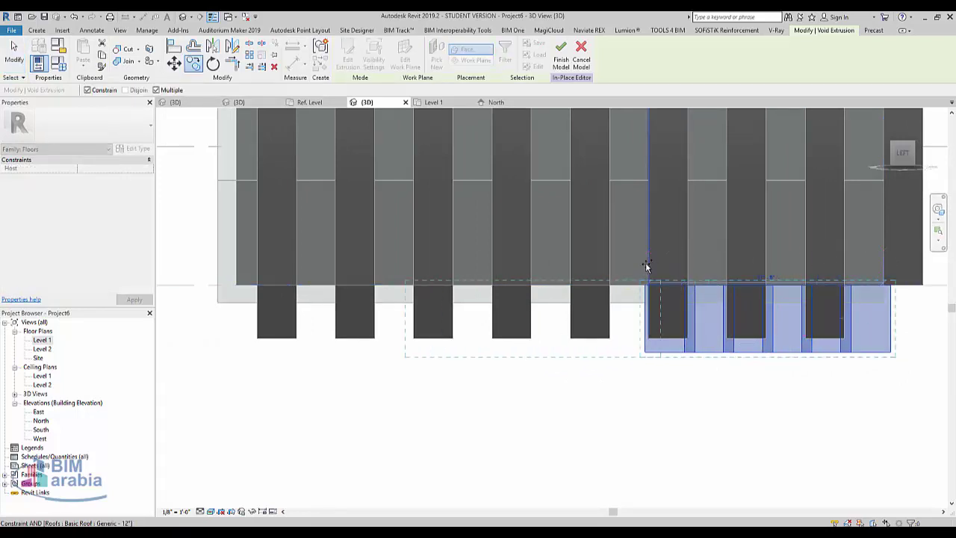
{"action": "left_click", "coordinate": [410, 250]}
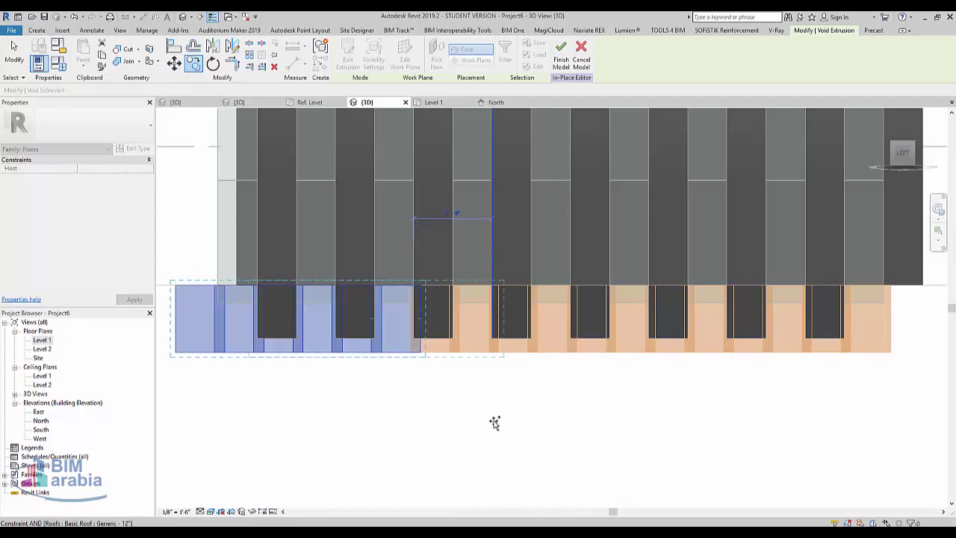
{"action": "scroll", "coordinate": [515, 426], "scroll_direction": "down", "scroll_amount": 2}
{"action": "key", "text": "Escape"}
{"action": "key", "text": "Escape"}
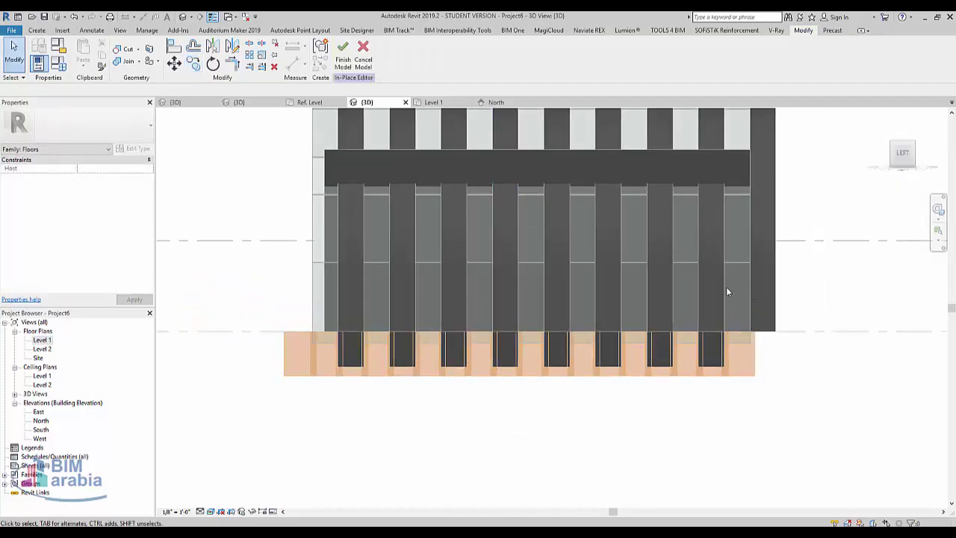
{"action": "middle_click_drag", "start_coordinate": [687, 326], "coordinate": [739, 377], "text": "shift"}
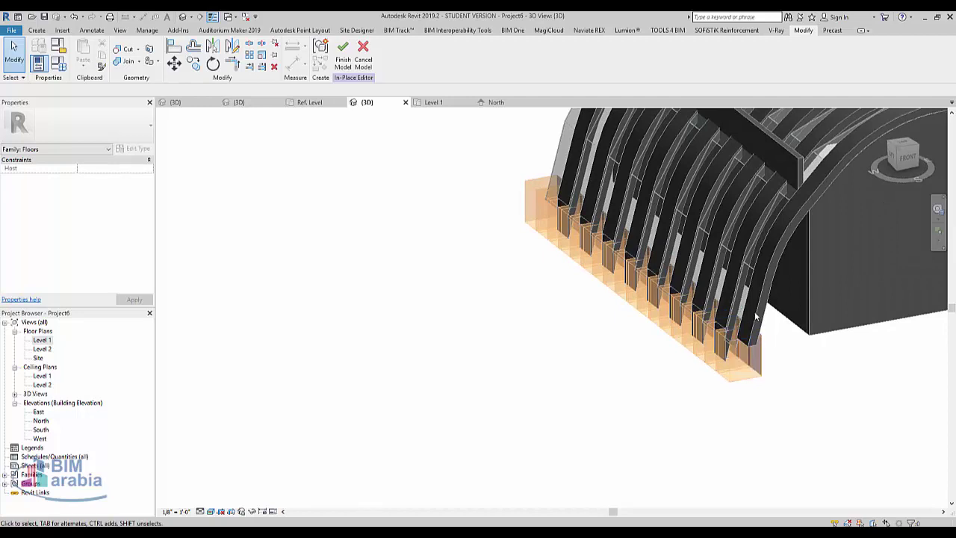
{"action": "left_click", "coordinate": [348, 67]}
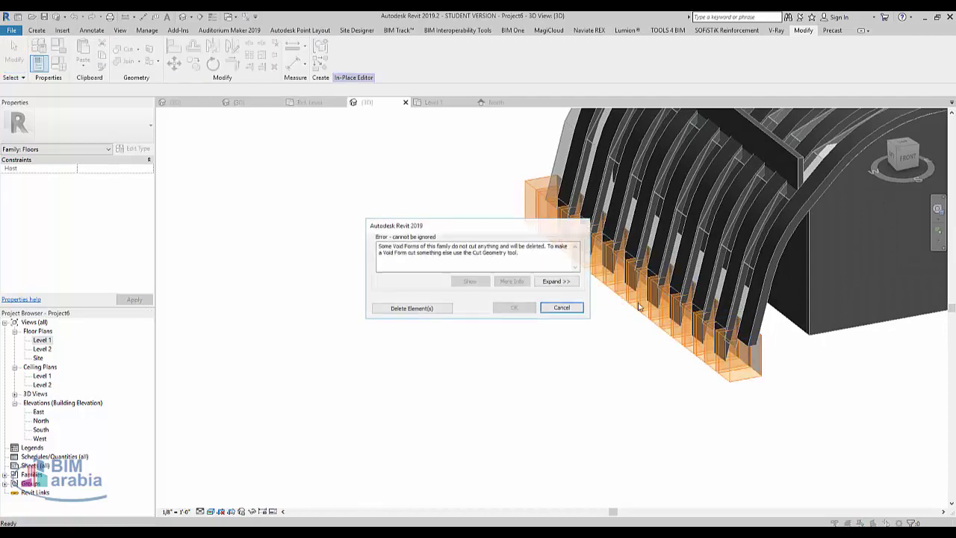
{"action": "left_click", "coordinate": [404, 309]}
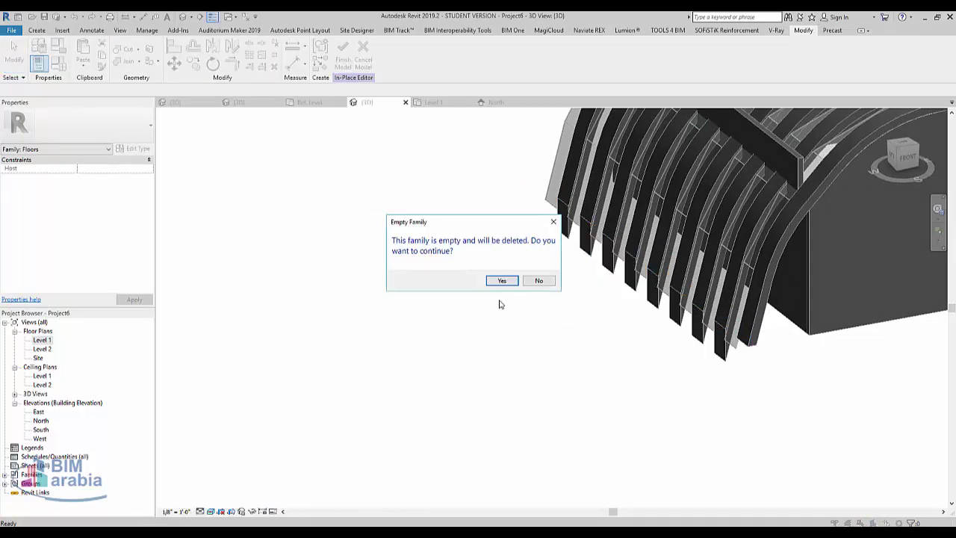
{"action": "left_click", "coordinate": [539, 282]}
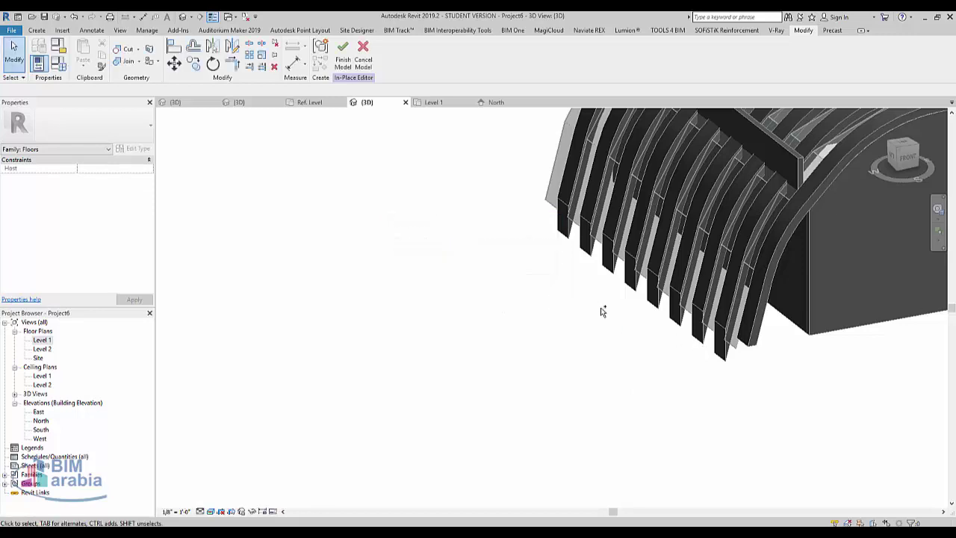
{"action": "key", "text": "ctrl+z"}
{"action": "scroll", "coordinate": [733, 331], "scroll_direction": "up", "scroll_amount": 2}
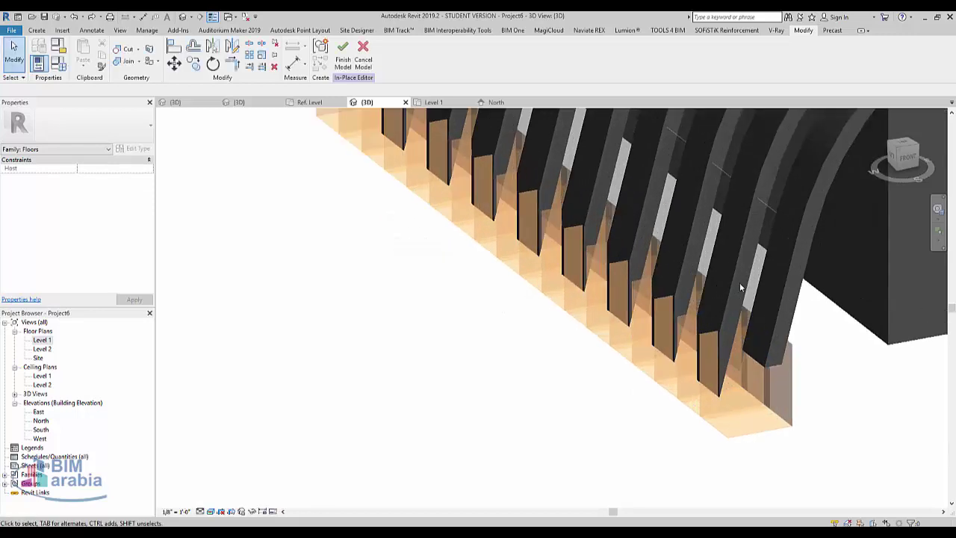
- Start Cut Geometry and trim the first few fins with the void boxes beneath them
{"action": "left_click", "coordinate": [128, 61]}
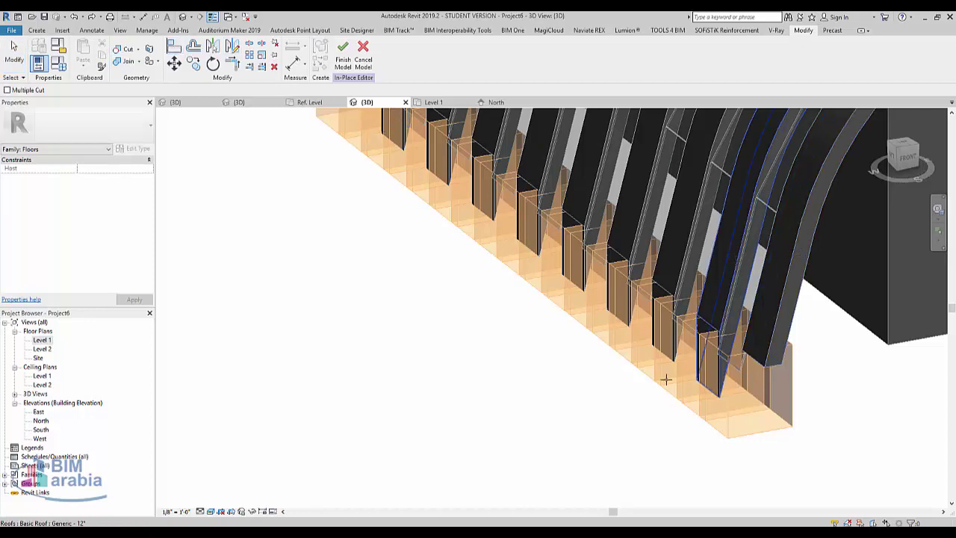
{"action": "middle_click_drag", "start_coordinate": [665, 379], "coordinate": [679, 421], "text": "shift"}
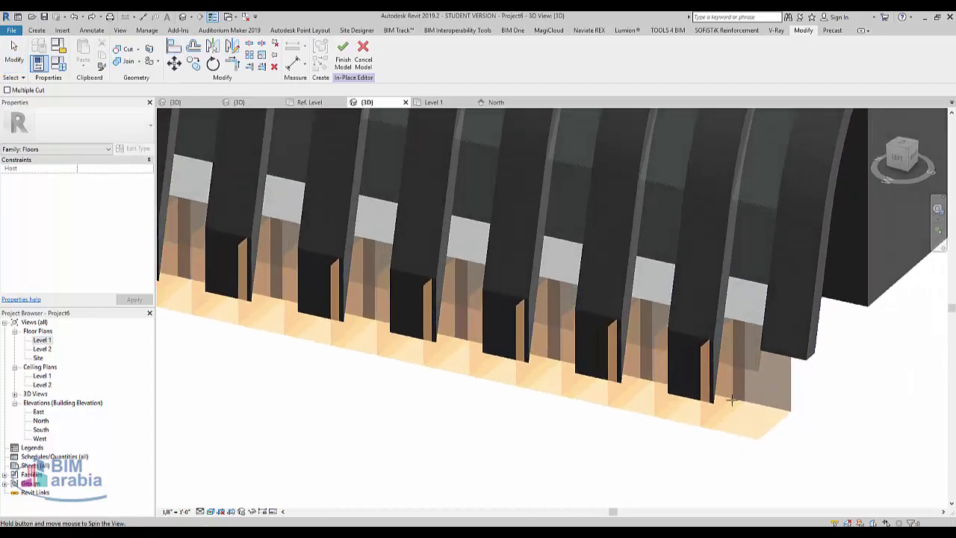
{"action": "left_click", "coordinate": [680, 421]}
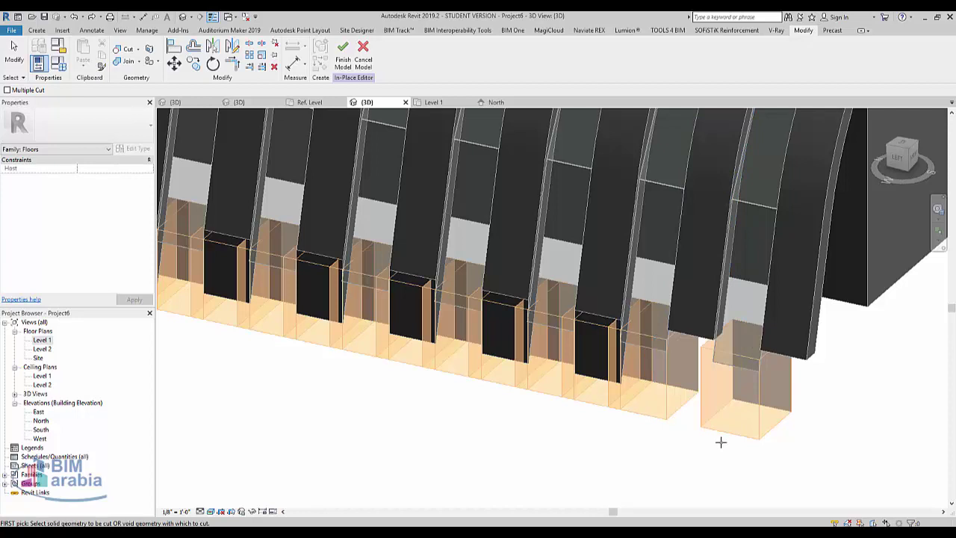
{"action": "left_click", "coordinate": [755, 274]}
{"action": "left_click", "coordinate": [725, 395]}
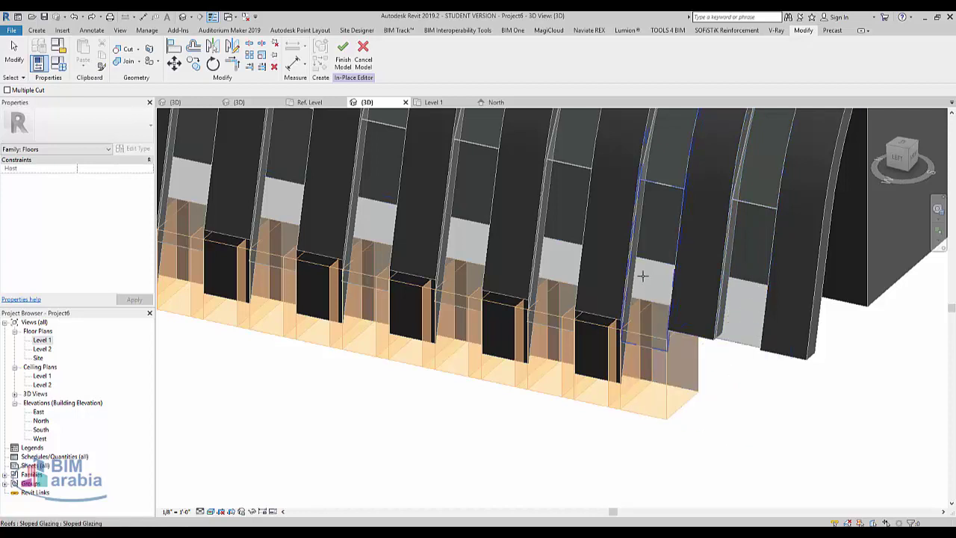
{"action": "left_click", "coordinate": [663, 364]}
{"action": "left_click", "coordinate": [620, 299]}
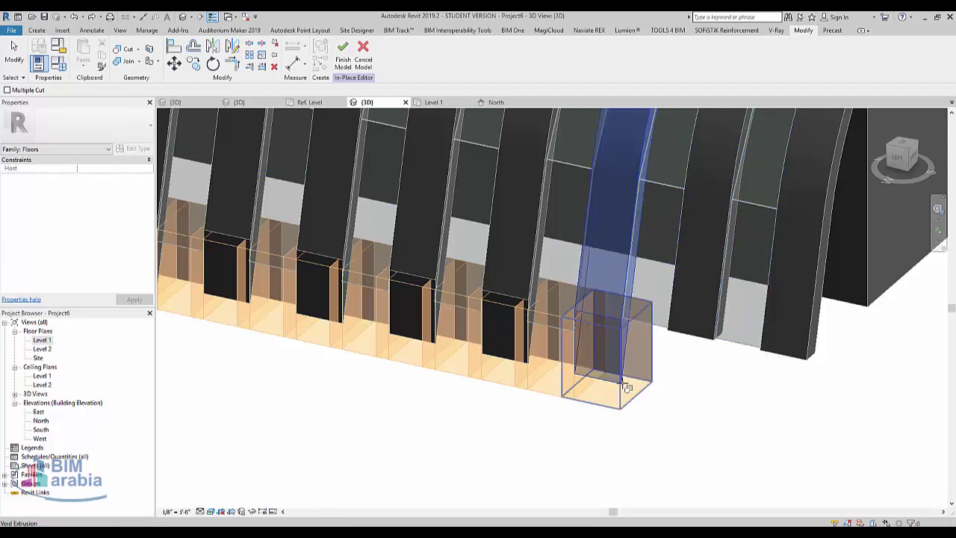
{"action": "left_click", "coordinate": [559, 254]}
{"action": "left_click", "coordinate": [577, 364]}
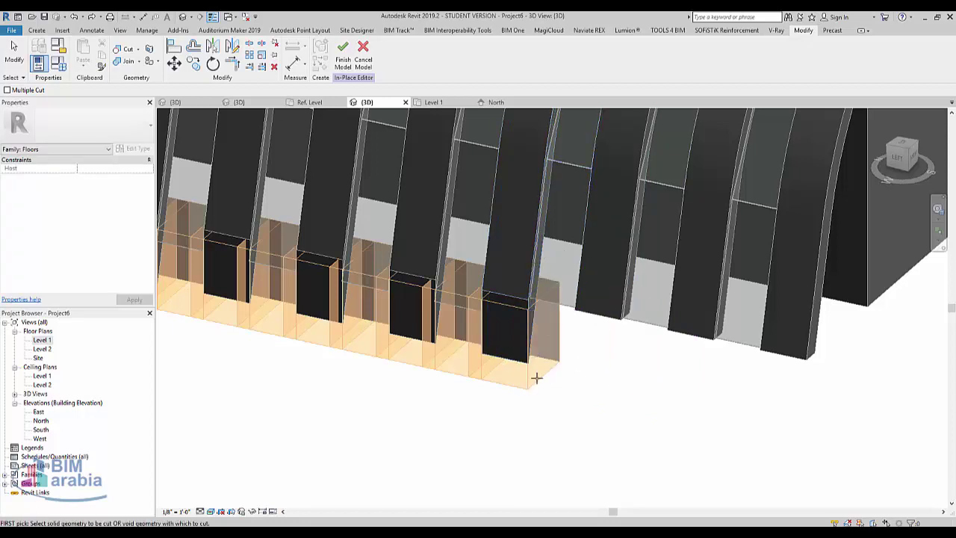
- Trim the next fins along the row with their void boxes
{"action": "mouse_move", "coordinate": [533, 380]}
{"action": "middle_mouse_down"}
{"action": "mouse_move", "coordinate": [676, 454]}
{"action": "mouse_move", "coordinate": [754, 288]}
{"action": "middle_mouse_up"}
{"action": "left_click", "coordinate": [690, 410]}
{"action": "left_click", "coordinate": [696, 433]}
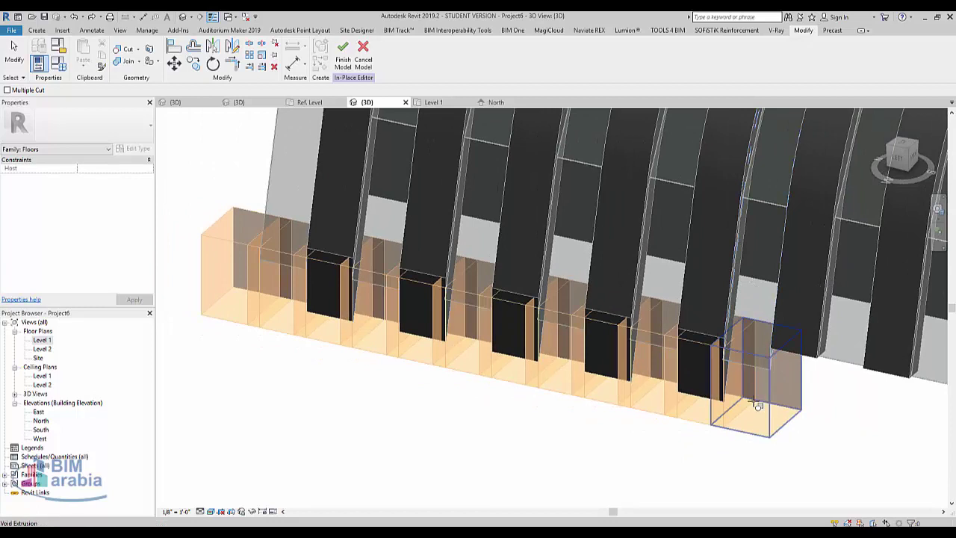
{"action": "left_click", "coordinate": [719, 426]}
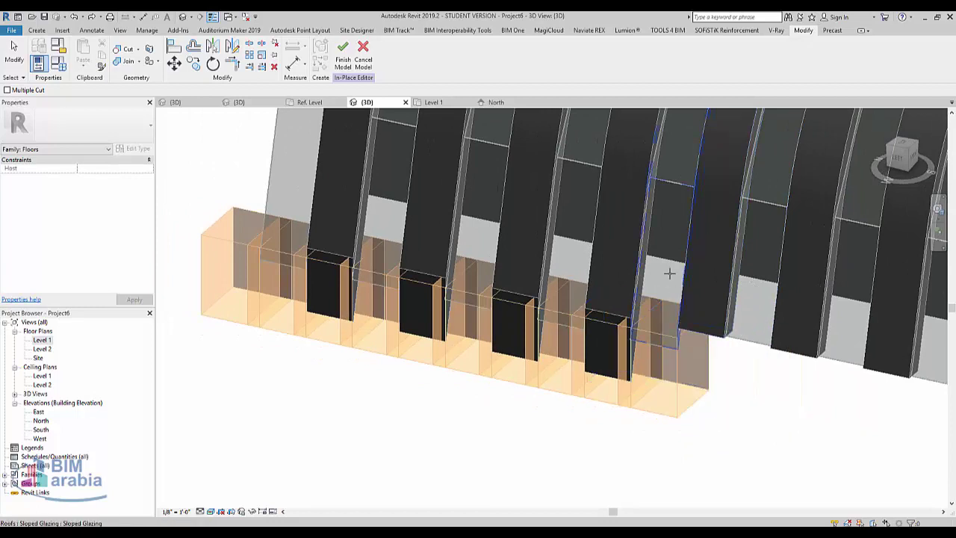
{"action": "left_click", "coordinate": [670, 273]}
{"action": "left_click", "coordinate": [642, 381]}
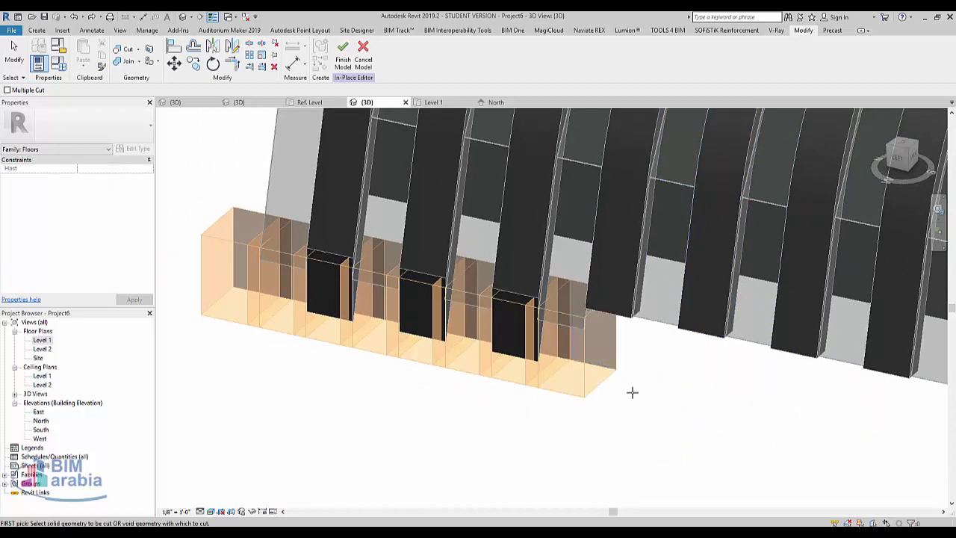
{"action": "left_click", "coordinate": [574, 373]}
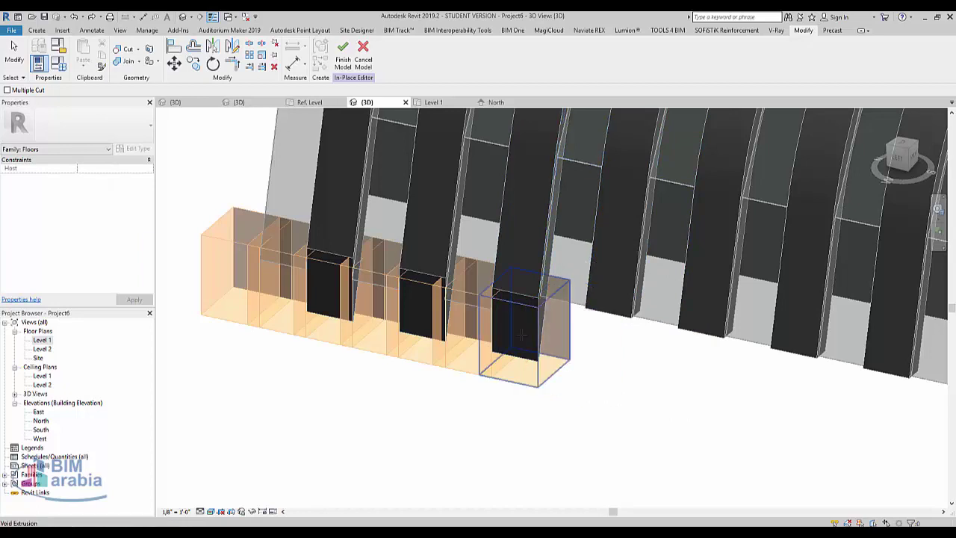
{"action": "left_click", "coordinate": [536, 250]}
{"action": "left_click", "coordinate": [546, 388]}
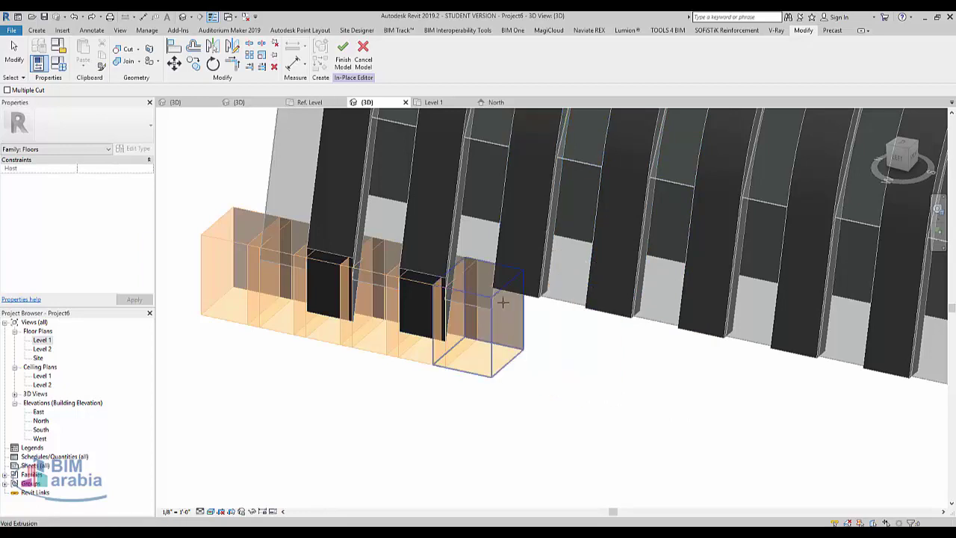
- Trim the last fins at the left end and orbit out to view the whole roof
{"action": "left_click", "coordinate": [498, 341]}
{"action": "left_click", "coordinate": [442, 313]}
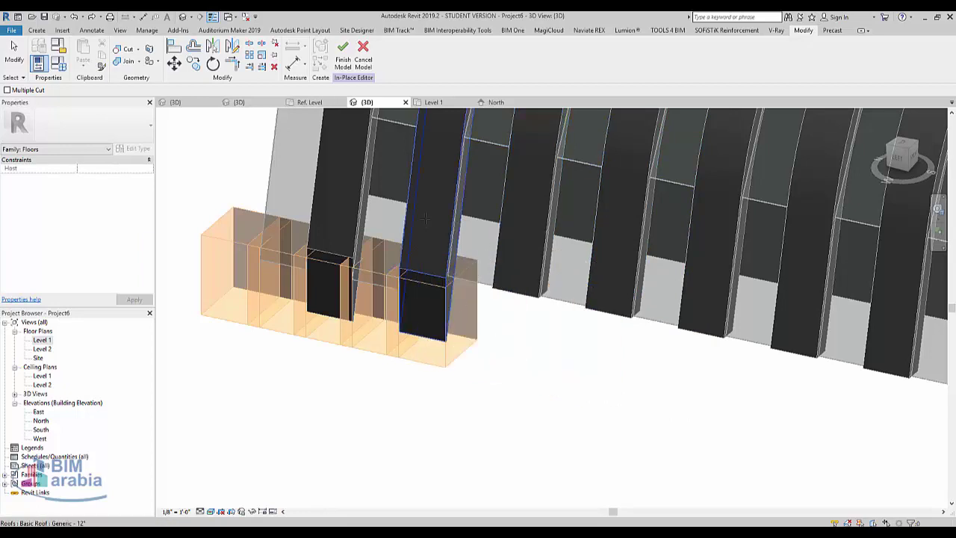
{"action": "left_click", "coordinate": [454, 361]}
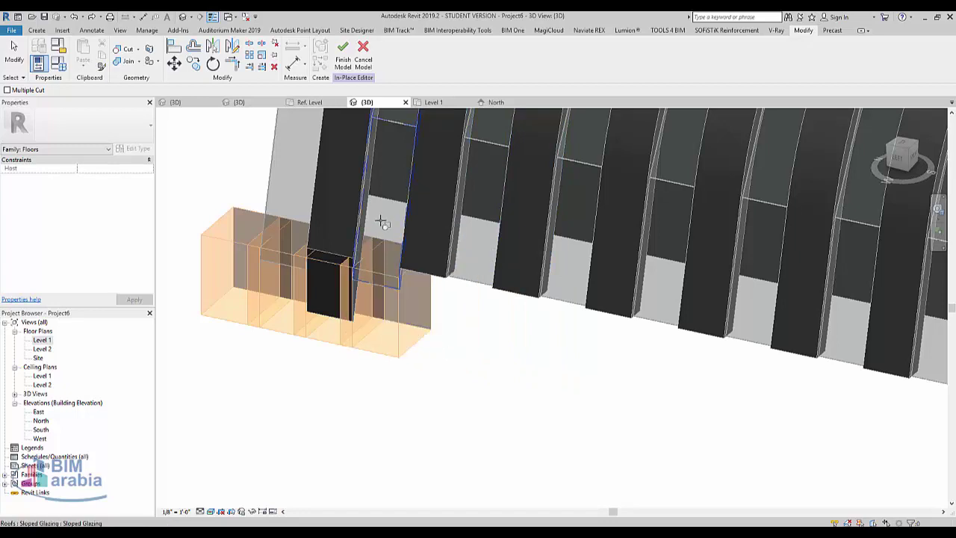
{"action": "left_click", "coordinate": [421, 357]}
{"action": "left_click", "coordinate": [362, 299]}
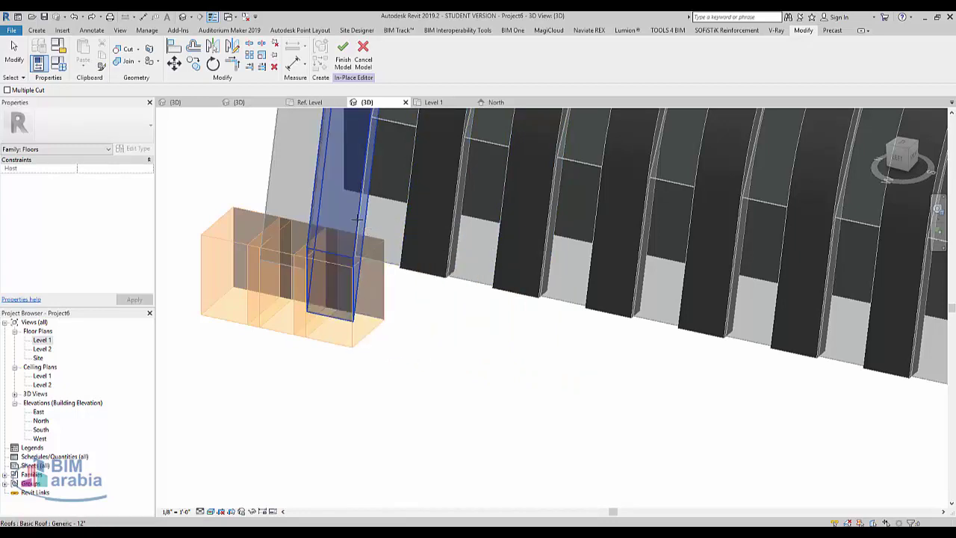
{"action": "left_click", "coordinate": [387, 329]}
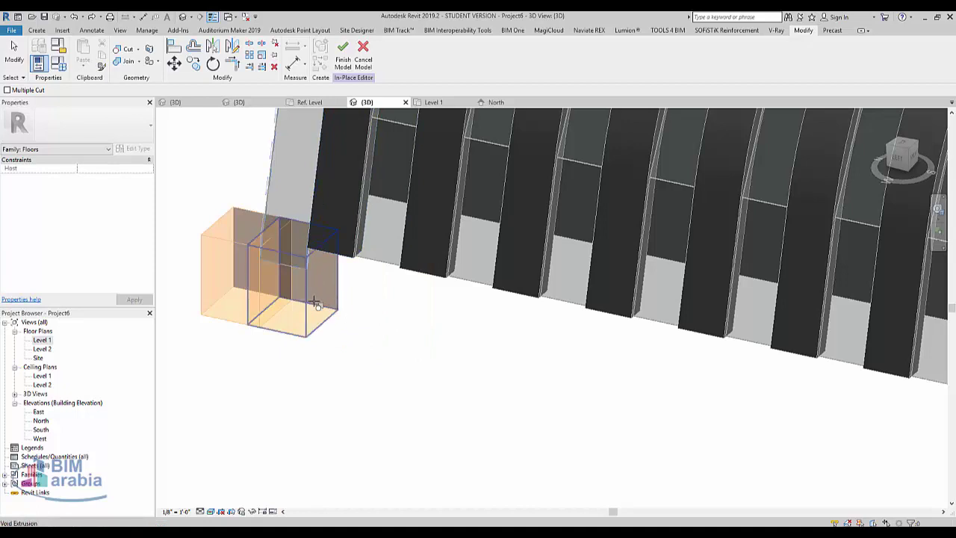
{"action": "scroll", "coordinate": [347, 316], "scroll_direction": "down", "scroll_amount": 5}
{"action": "middle_click_drag", "start_coordinate": [337, 318], "coordinate": [396, 370], "text": "shift"}
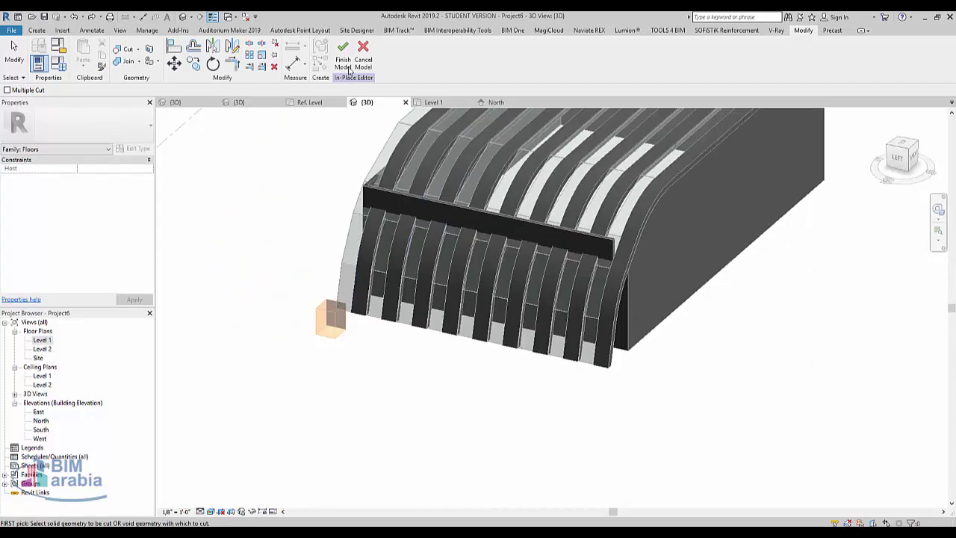
- Exit Cut Geometry, finish the Floors 2 in-place model, and select the end wall
{"action": "key", "text": "Escape"}
{"action": "left_click", "coordinate": [428, 312]}
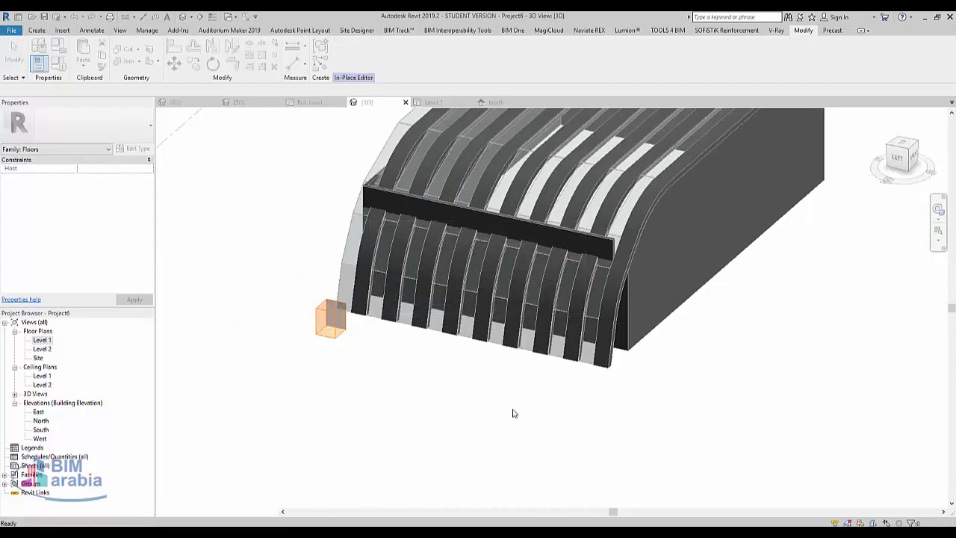
{"action": "mouse_move", "coordinate": [272, 327]}
{"action": "middle_mouse_down", "text": "shift"}
{"action": "mouse_move", "coordinate": [522, 390]}
{"action": "mouse_move", "coordinate": [445, 296]}
{"action": "mouse_move", "coordinate": [478, 280]}
{"action": "mouse_move", "coordinate": [418, 288]}
{"action": "mouse_move", "coordinate": [645, 308]}
{"action": "mouse_move", "coordinate": [784, 441]}
{"action": "mouse_move", "coordinate": [349, 222]}
{"action": "middle_mouse_up", "text": "shift"}
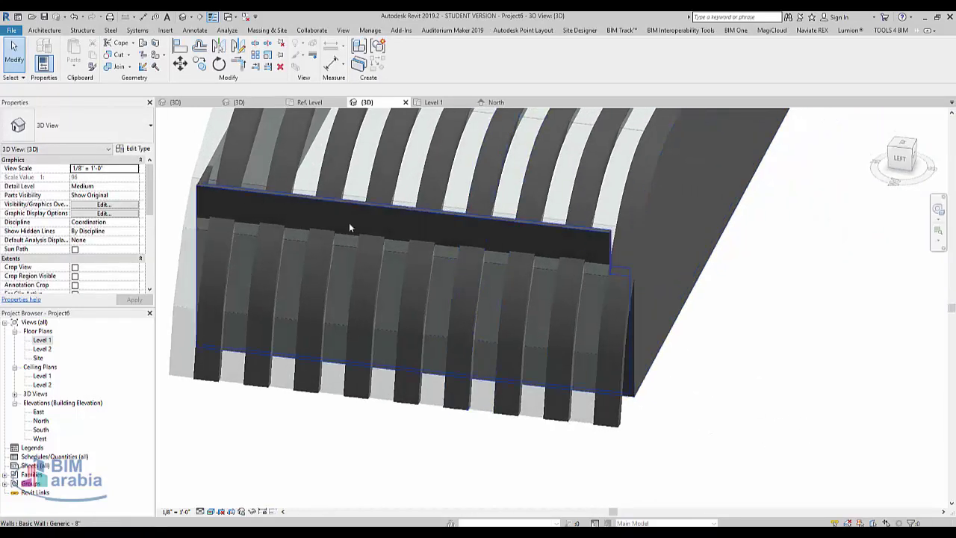
{"action": "left_click", "coordinate": [266, 205]}
- Select the side wall and enter Edit Profile, dismissing the attachments-removed notice
{"action": "key", "text": "Escape"}
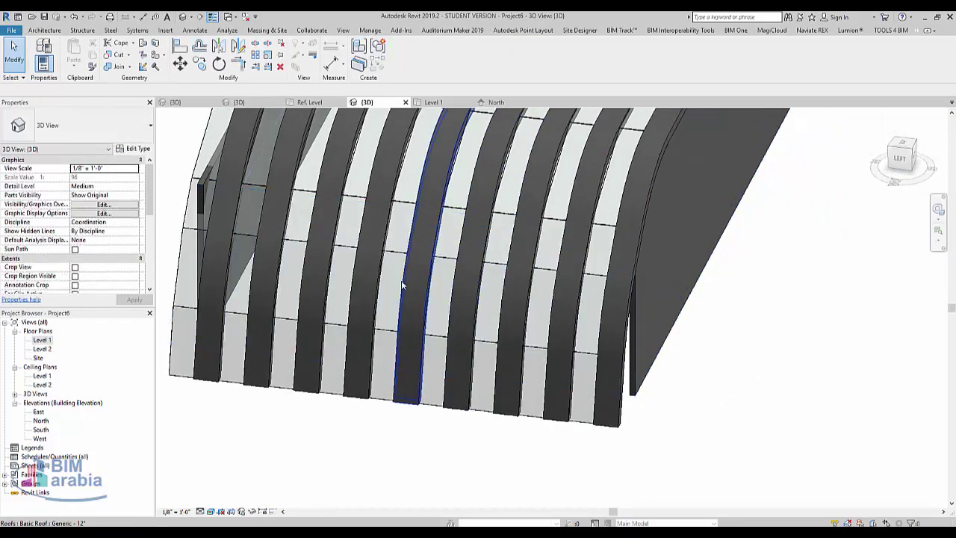
{"action": "mouse_move", "coordinate": [412, 280]}
{"action": "middle_mouse_down", "text": "shift"}
{"action": "mouse_move", "coordinate": [459, 280]}
{"action": "mouse_move", "coordinate": [548, 316]}
{"action": "mouse_move", "coordinate": [578, 213]}
{"action": "middle_mouse_up", "text": "shift"}
{"action": "left_click", "coordinate": [450, 297]}
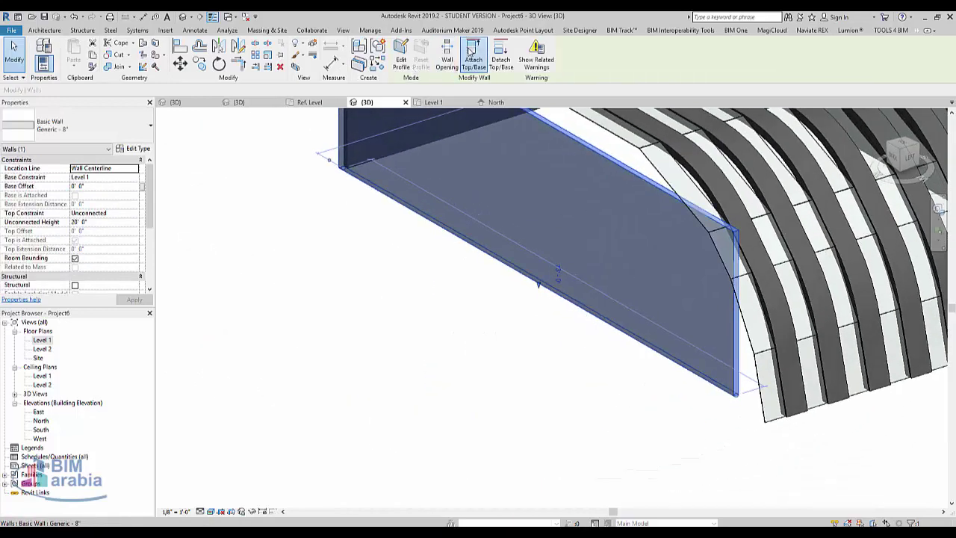
{"action": "key", "text": "Escape"}
{"action": "left_click", "coordinate": [629, 301]}
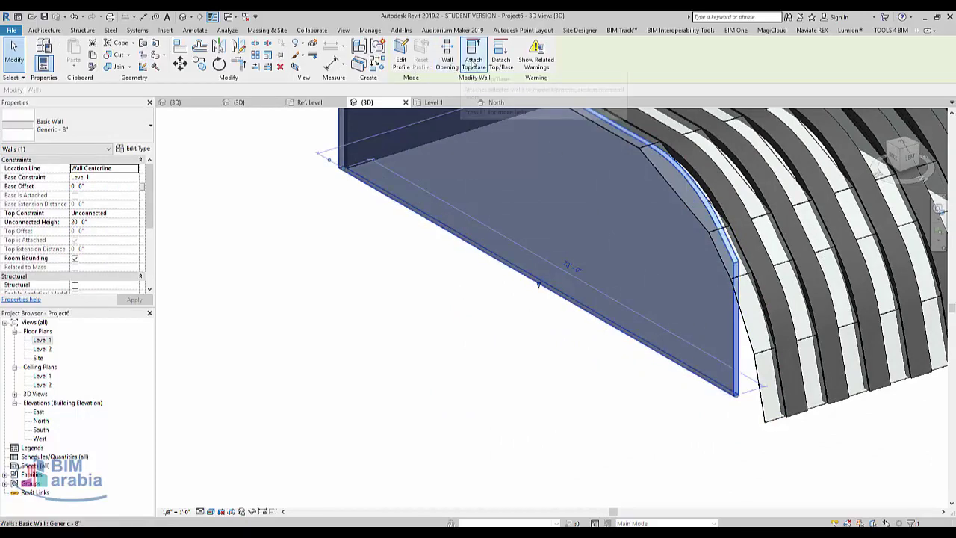
{"action": "left_click", "coordinate": [412, 63]}
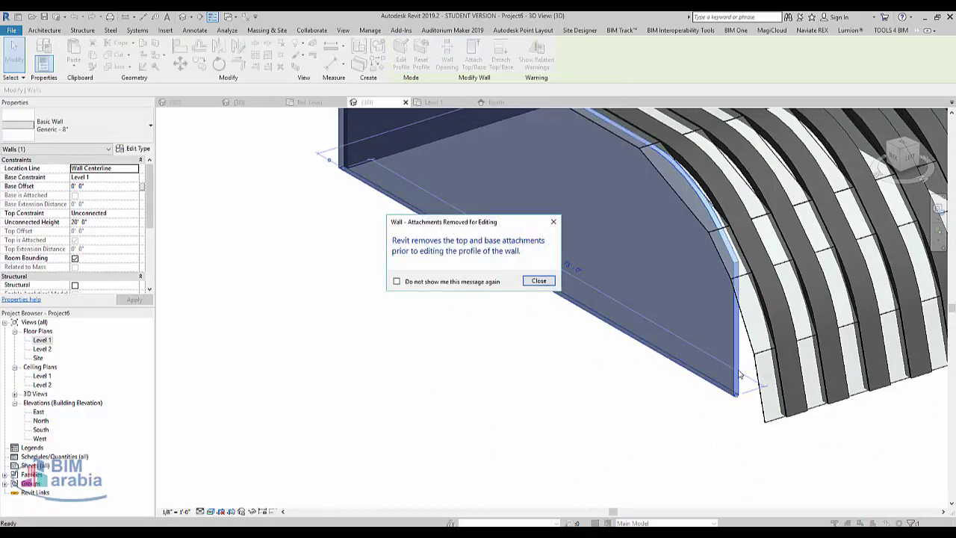
{"action": "left_click", "coordinate": [538, 283]}
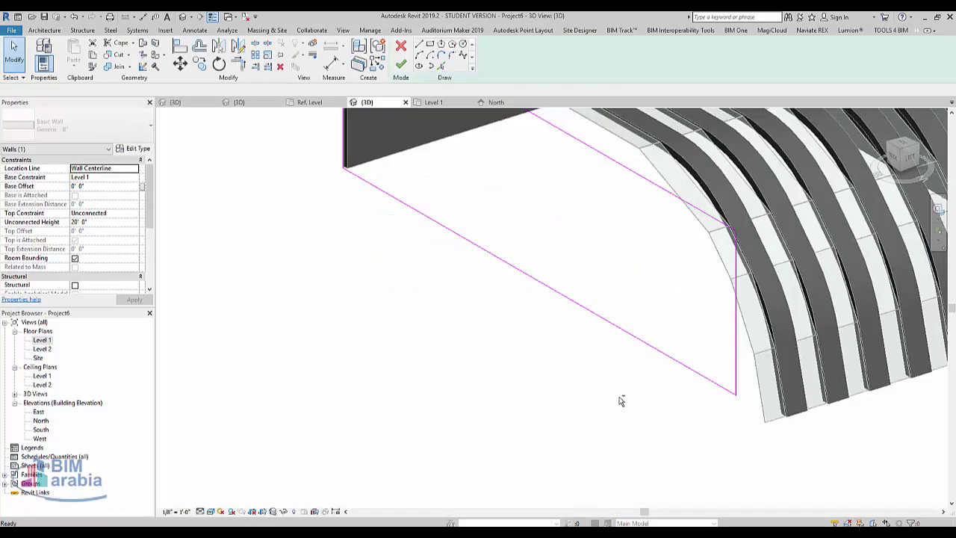
- Raise the profile's top line toward the roof and remove the unsatisfied constraints
{"action": "left_click", "coordinate": [898, 157]}
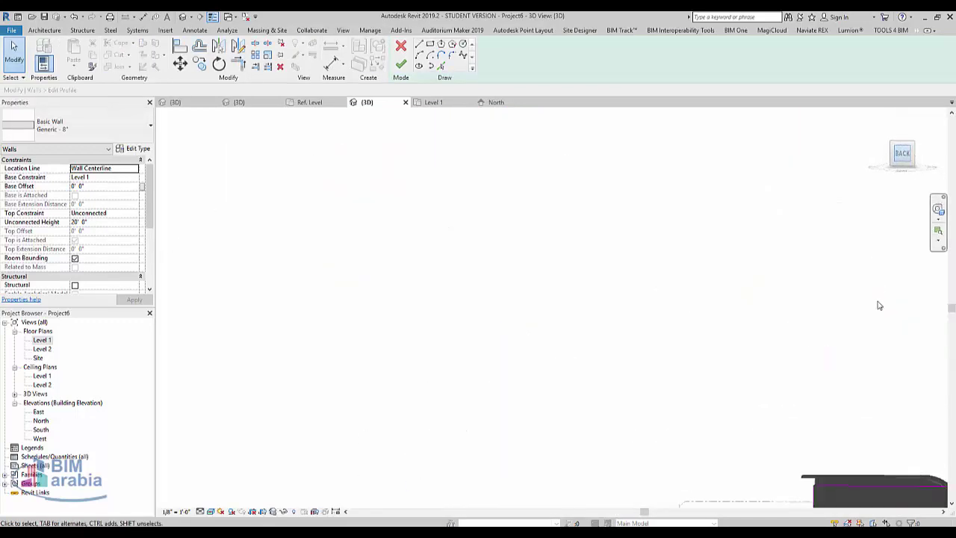
{"action": "scroll", "coordinate": [595, 254], "scroll_direction": "up", "scroll_amount": 2}
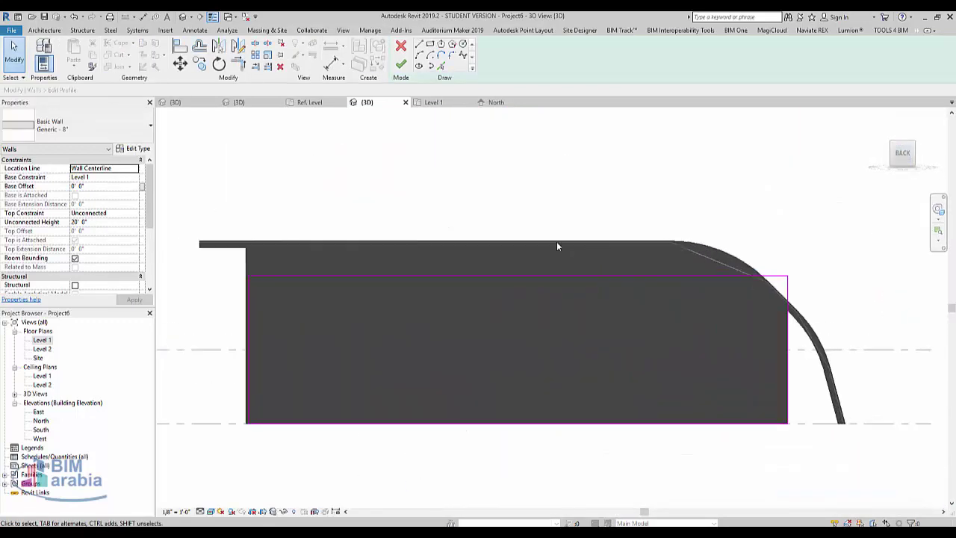
{"action": "left_click", "coordinate": [328, 278]}
{"action": "scroll", "coordinate": [341, 284], "scroll_direction": "up", "scroll_amount": 5}
{"action": "left_click_drag", "start_coordinate": [345, 269], "coordinate": [343, 216]}
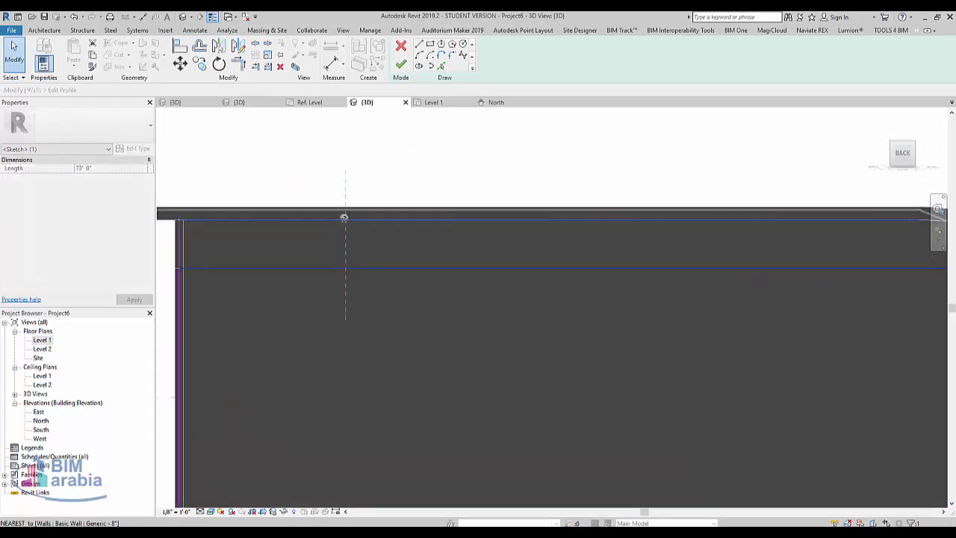
{"action": "left_click", "coordinate": [772, 515]}
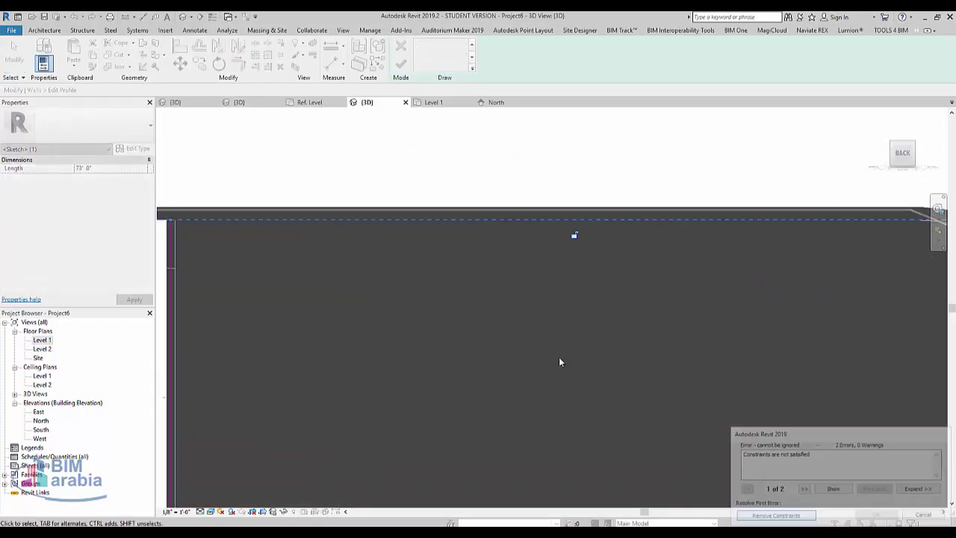
{"action": "scroll", "coordinate": [559, 359], "scroll_direction": "down", "scroll_amount": 3}
{"action": "scroll", "coordinate": [770, 256], "scroll_direction": "up", "scroll_amount": 2}
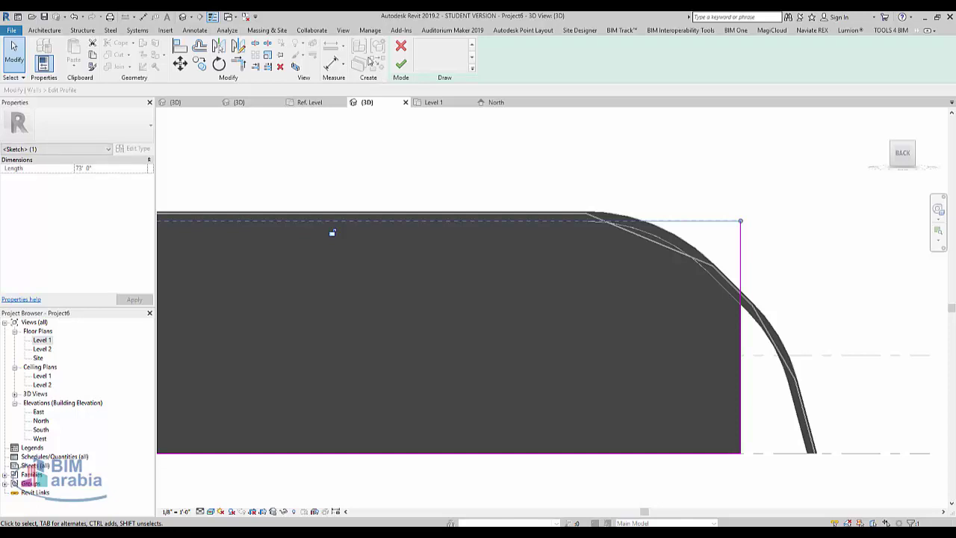
- Trace the curved roof edge, delete the leftover vertical line, finish, and unjoin the wall
{"action": "left_click", "coordinate": [530, 145]}
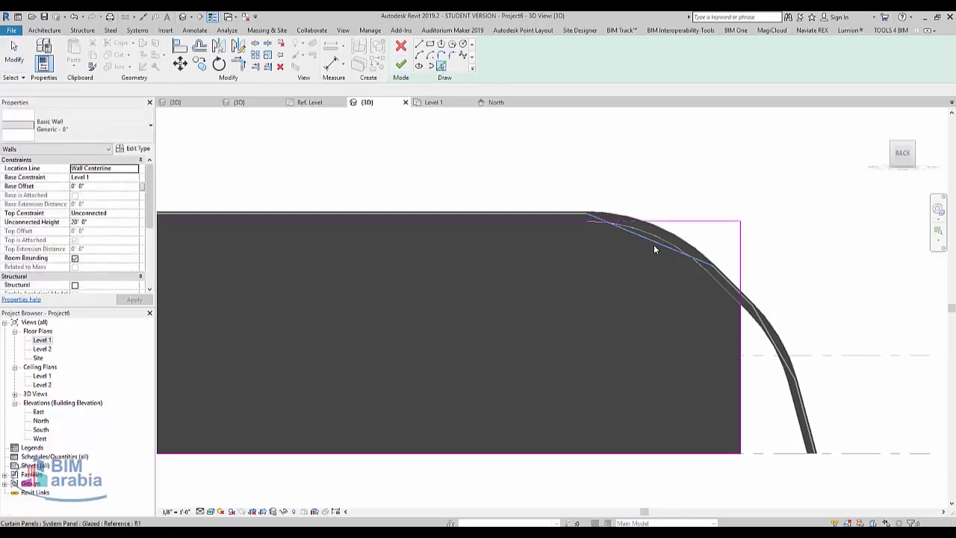
{"action": "left_click", "coordinate": [725, 307]}
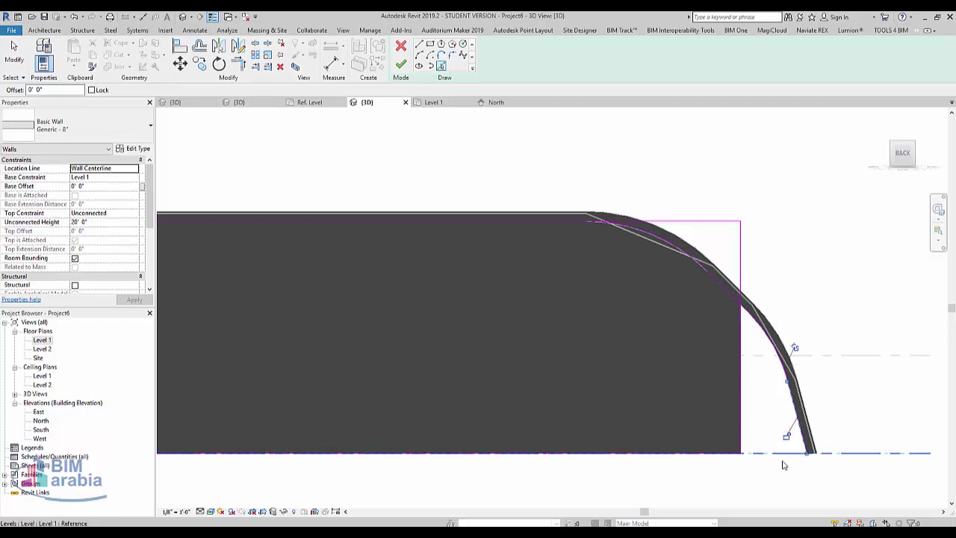
{"action": "key", "text": "Escape"}
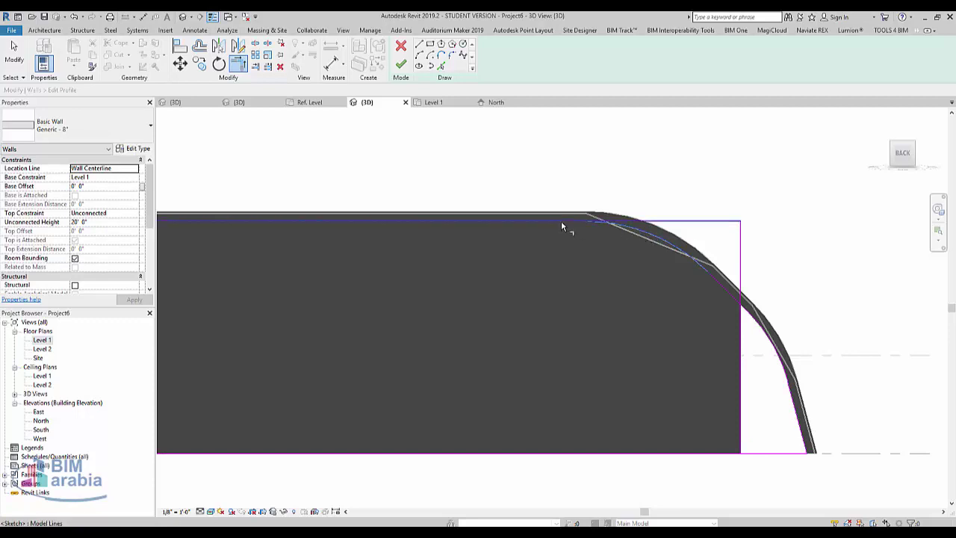
{"action": "left_click", "coordinate": [740, 254]}
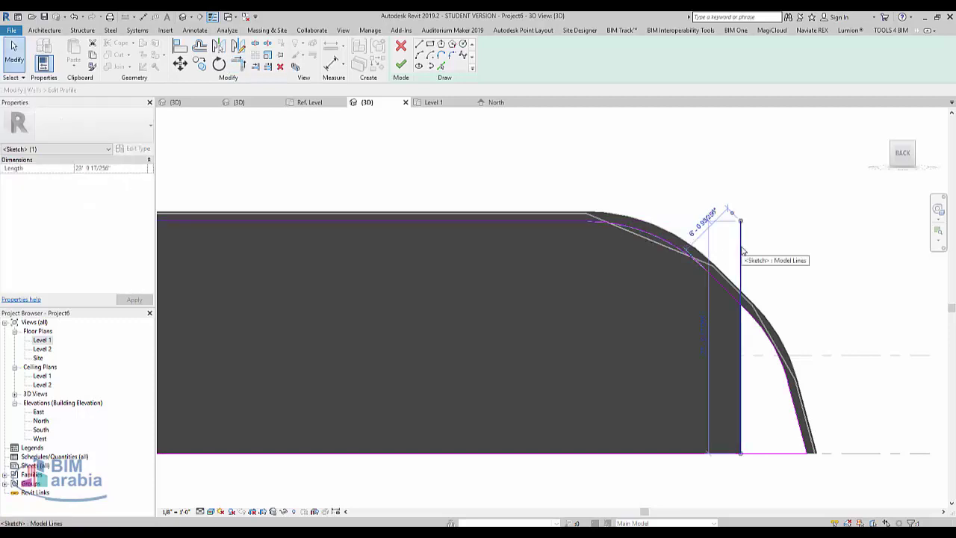
{"action": "key", "text": "Delete"}
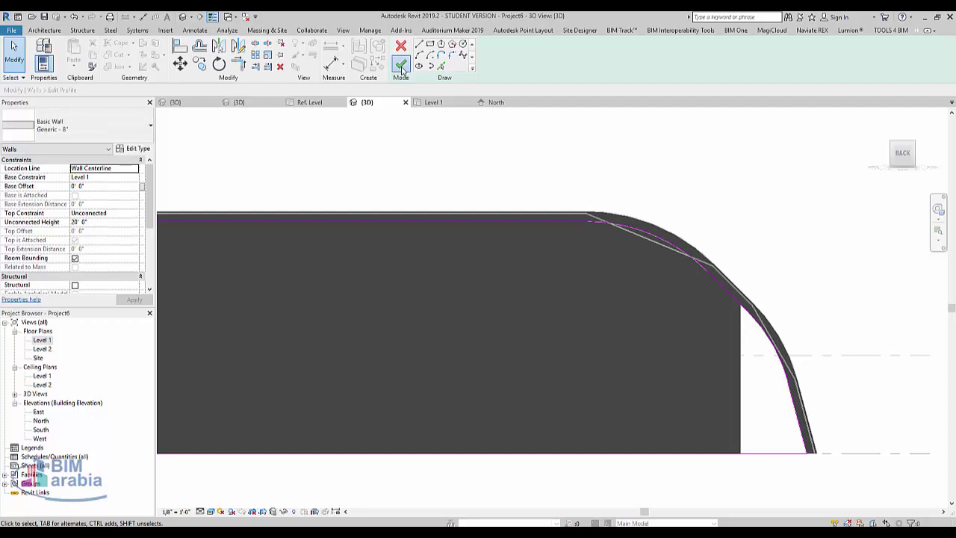
{"action": "left_click", "coordinate": [401, 66]}
{"action": "left_click", "coordinate": [774, 516]}
- Delete the untrimmed front side wall and select the trimmed back wall
{"action": "left_click", "coordinate": [669, 383]}
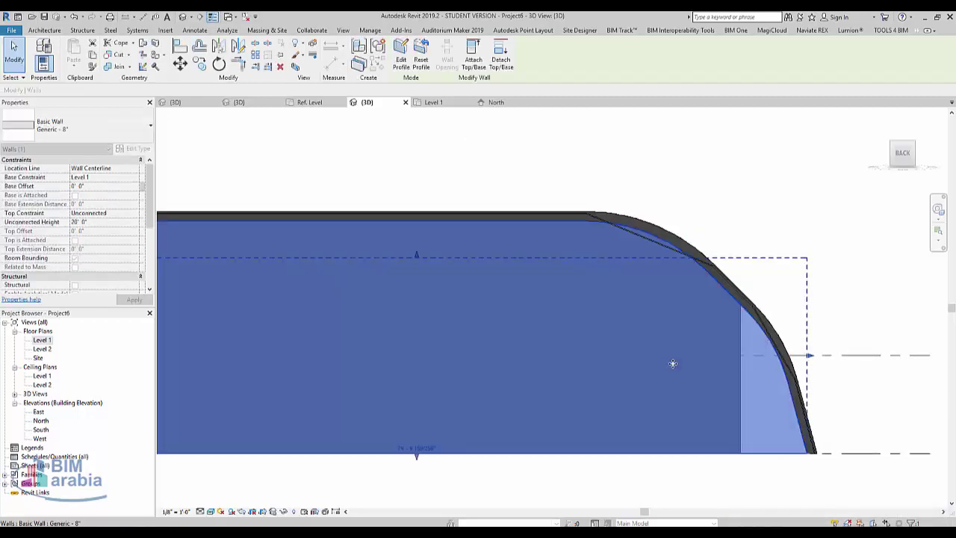
{"action": "scroll", "coordinate": [670, 384], "scroll_direction": "down", "scroll_amount": 2}
{"action": "middle_click_drag", "start_coordinate": [756, 383], "coordinate": [428, 447], "text": "shift"}
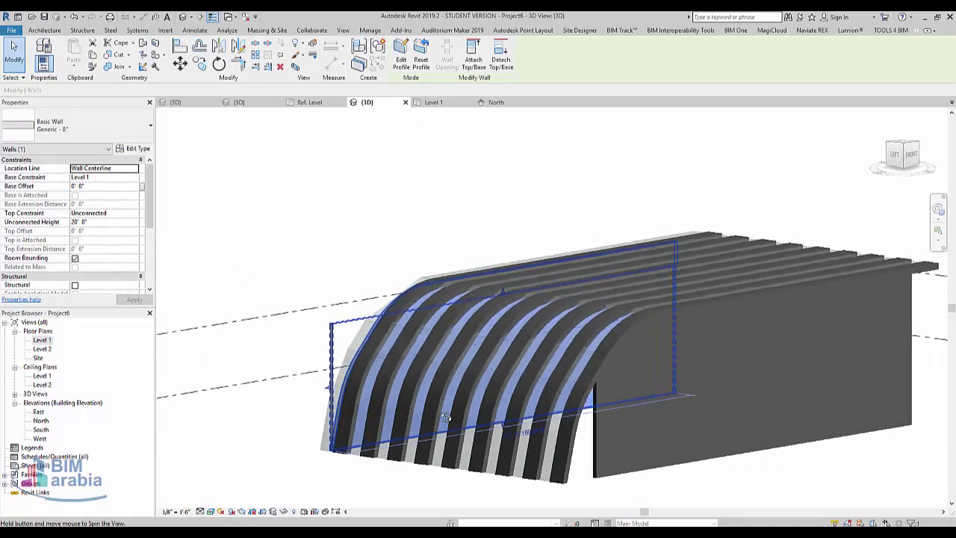
{"action": "left_click", "coordinate": [428, 447]}
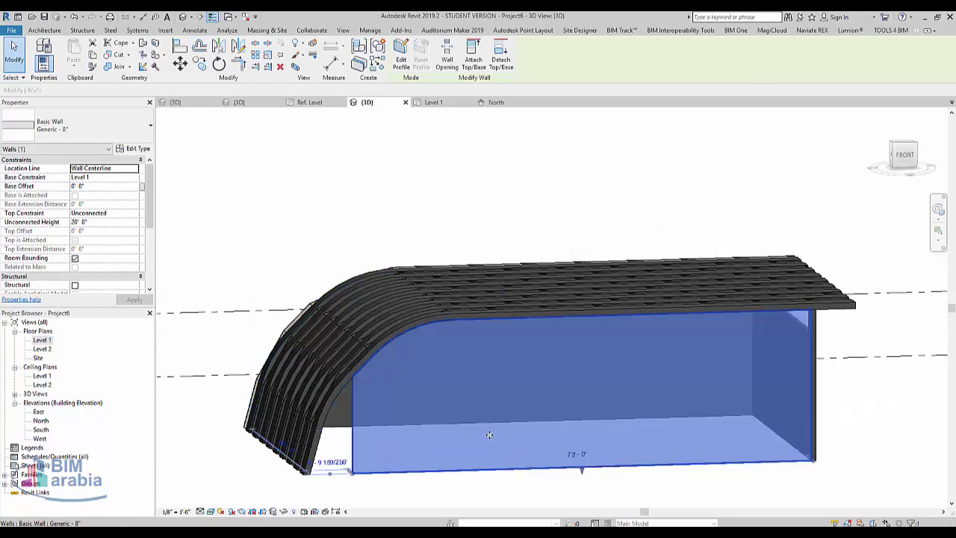
{"action": "key", "text": "Delete"}
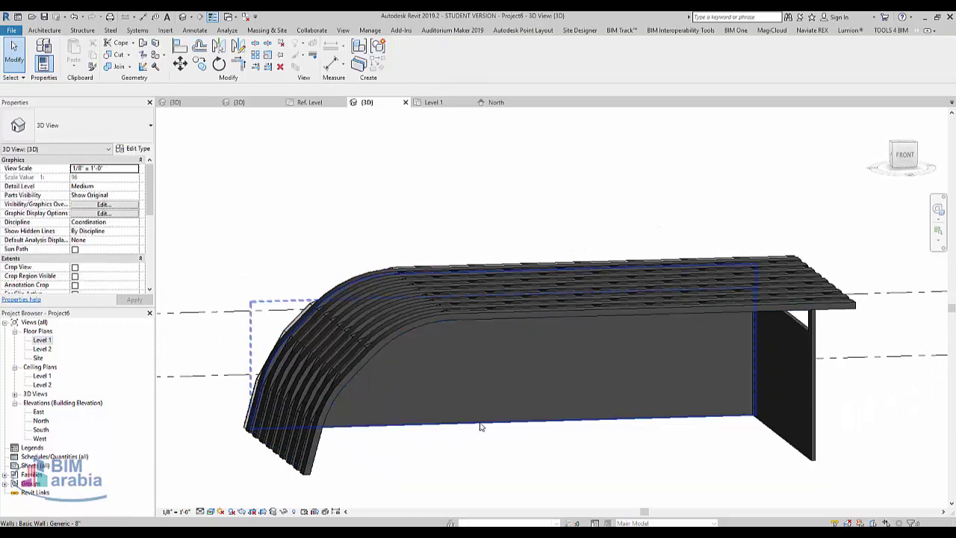
{"action": "left_click", "coordinate": [655, 352]}
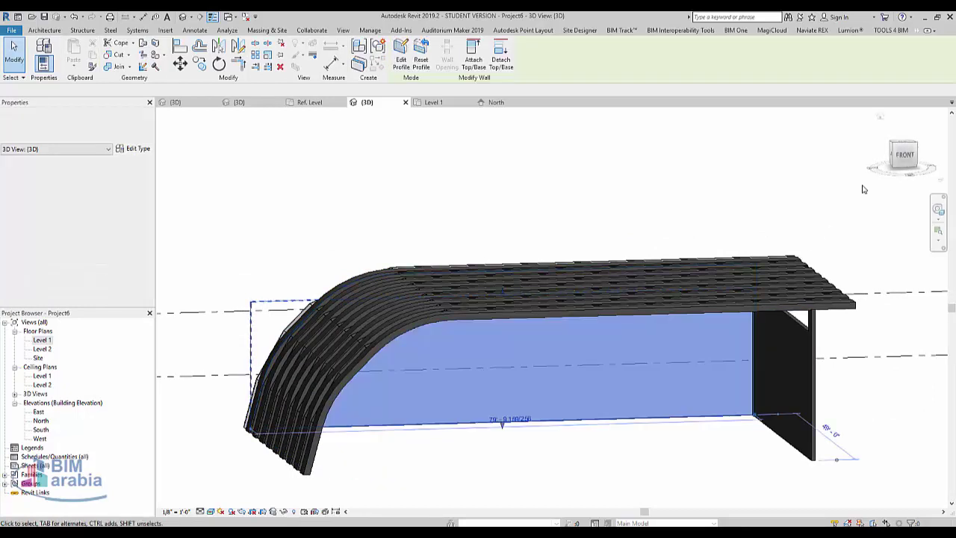
- From the Top view, copy the trimmed wall with CO to the opposite roof edge and check it in 3D
{"action": "left_click", "coordinate": [906, 147]}
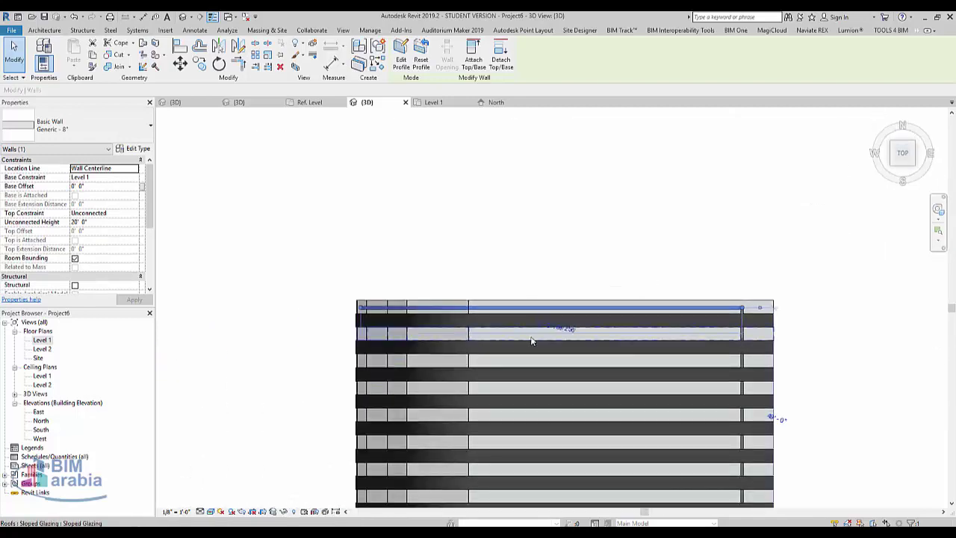
{"action": "key", "text": "c"}
{"action": "key", "text": "o"}
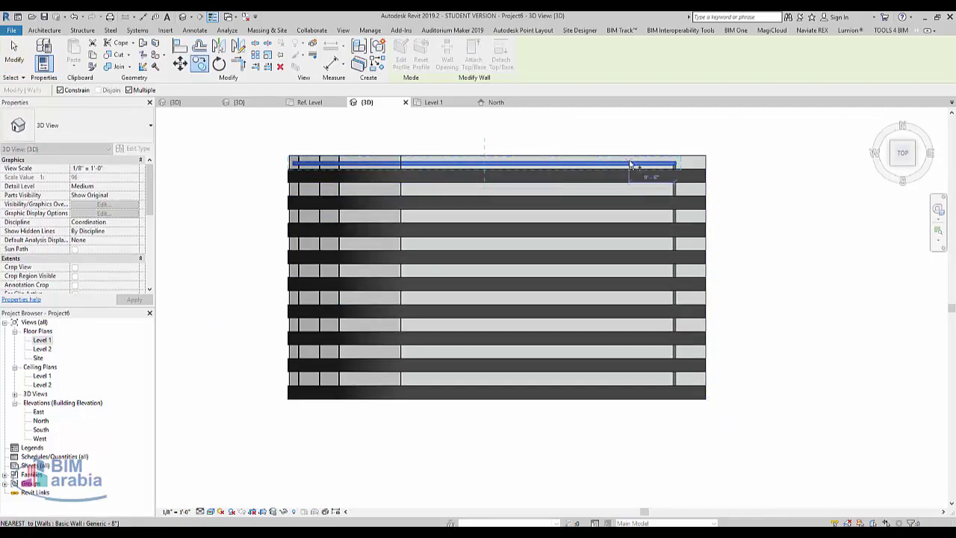
{"action": "left_click", "coordinate": [672, 165]}
{"action": "scroll", "coordinate": [674, 401], "scroll_direction": "up", "scroll_amount": 1}
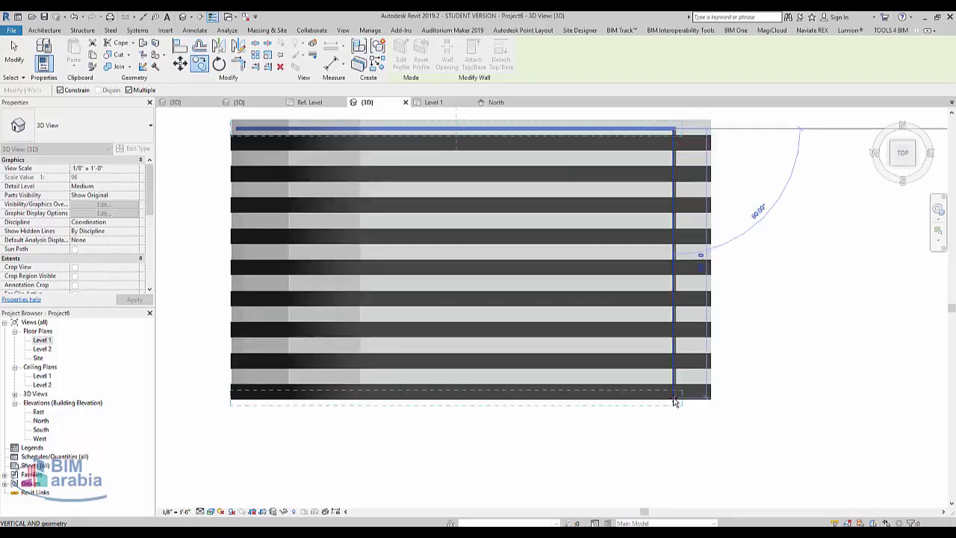
{"action": "scroll", "coordinate": [679, 390], "scroll_direction": "up", "scroll_amount": 2}
{"action": "scroll", "coordinate": [682, 386], "scroll_direction": "up", "scroll_amount": 2}
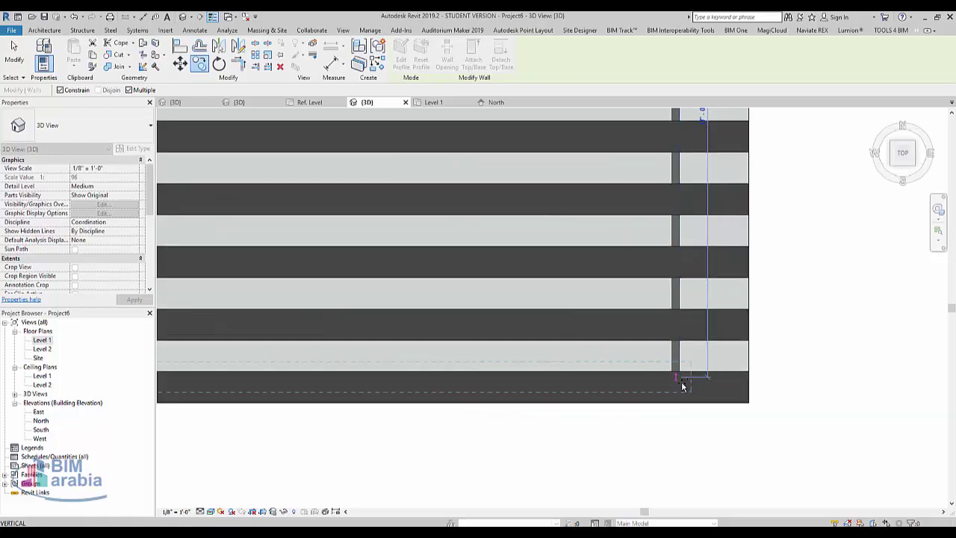
{"action": "scroll", "coordinate": [677, 324], "scroll_direction": "down", "scroll_amount": 4}
{"action": "left_click", "coordinate": [668, 298]}
{"action": "middle_click_drag", "start_coordinate": [420, 426], "coordinate": [601, 291], "text": "shift"}
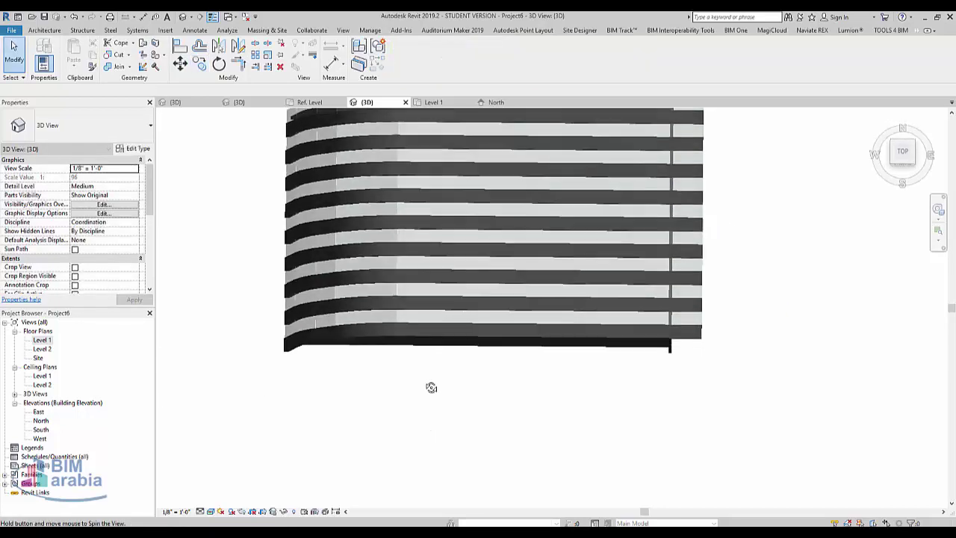
{"action": "left_click", "coordinate": [600, 292]}
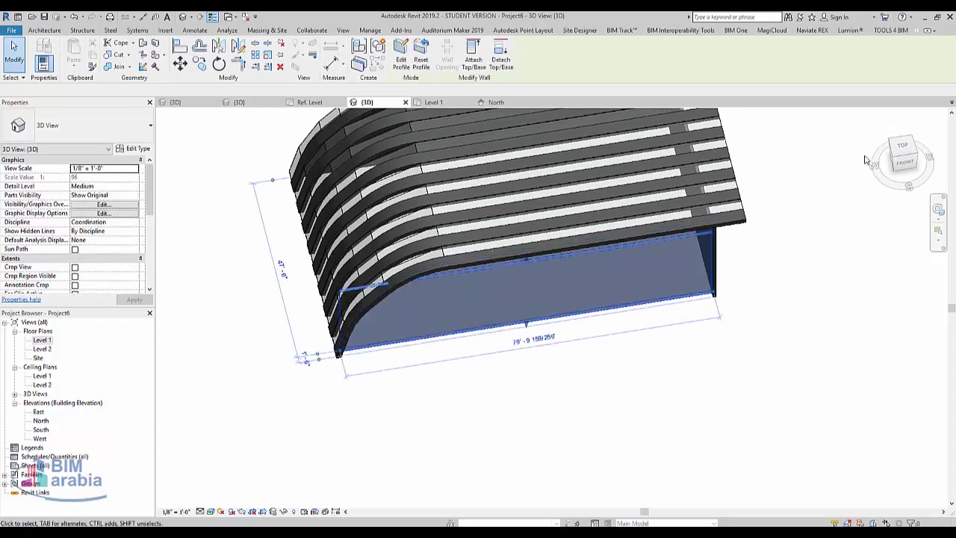
{"action": "left_click", "coordinate": [902, 145]}
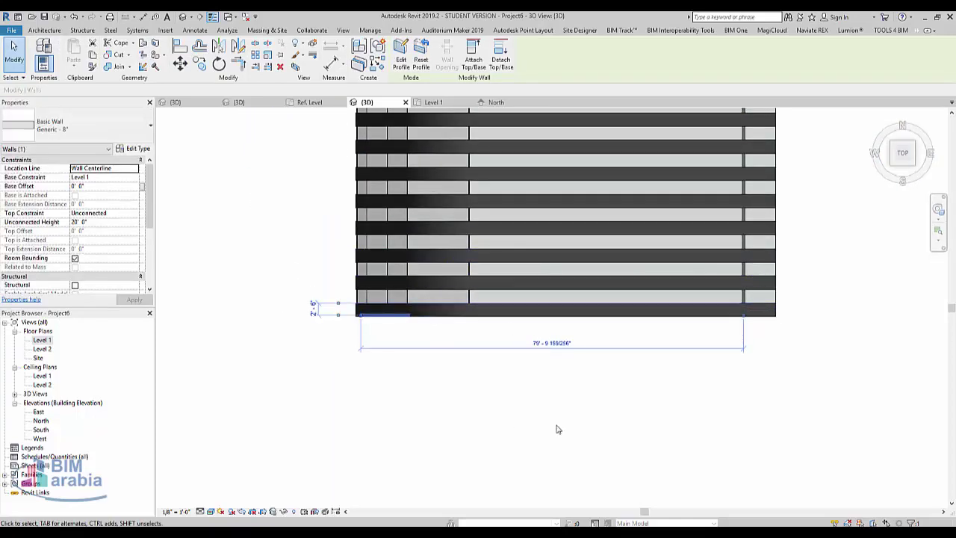
{"action": "middle_click_drag", "start_coordinate": [555, 424], "coordinate": [510, 213], "text": "shift"}
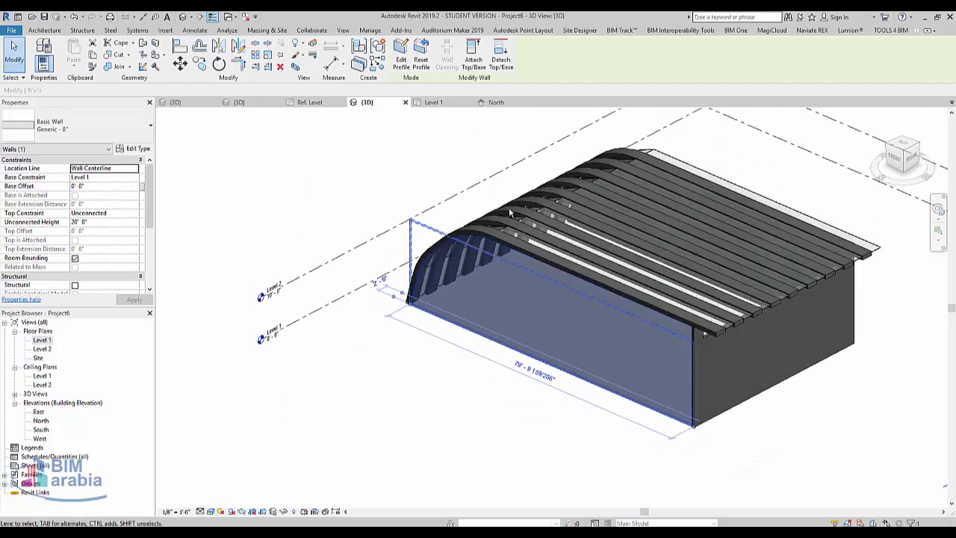
- Select the end wall and enter profile editing, acknowledging the notice
{"action": "left_click", "coordinate": [463, 451]}
{"action": "mouse_move", "coordinate": [516, 455]}
{"action": "middle_mouse_down", "text": "shift"}
{"action": "mouse_move", "coordinate": [619, 480]}
{"action": "mouse_move", "coordinate": [568, 421]}
{"action": "mouse_move", "coordinate": [594, 367]}
{"action": "middle_mouse_up", "text": "shift"}
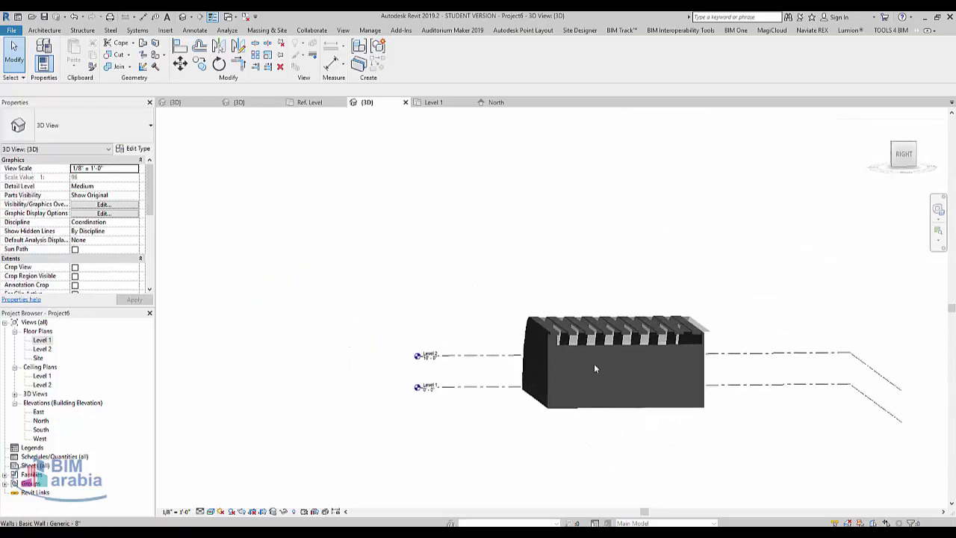
{"action": "left_click", "coordinate": [614, 359]}
{"action": "scroll", "coordinate": [613, 359], "scroll_direction": "up", "scroll_amount": 2}
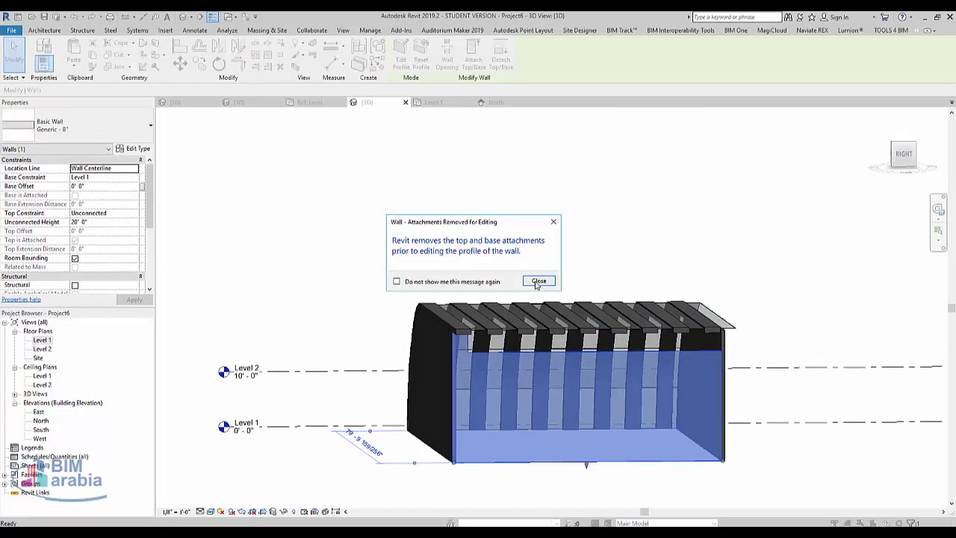
{"action": "left_click", "coordinate": [538, 281]}
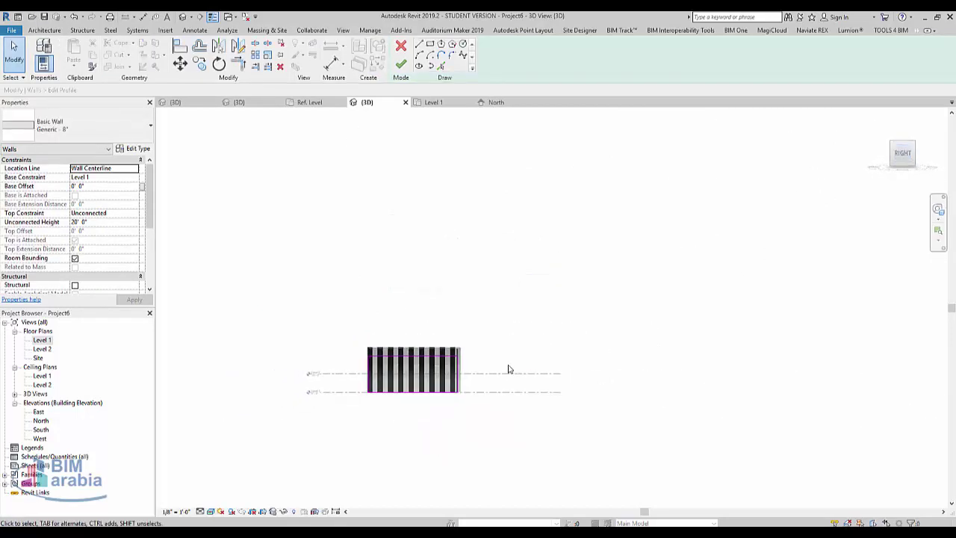
{"action": "scroll", "coordinate": [508, 369], "scroll_direction": "up", "scroll_amount": 2}
{"action": "scroll", "coordinate": [531, 252], "scroll_direction": "up", "scroll_amount": 2}
- Drag the profile's top line up to the roof bands, remove constraints, finish, and unjoin the wall
{"action": "left_click", "coordinate": [531, 251]}
{"action": "scroll", "coordinate": [535, 241], "scroll_direction": "up", "scroll_amount": 2}
{"action": "scroll", "coordinate": [561, 245], "scroll_direction": "up", "scroll_amount": 2}
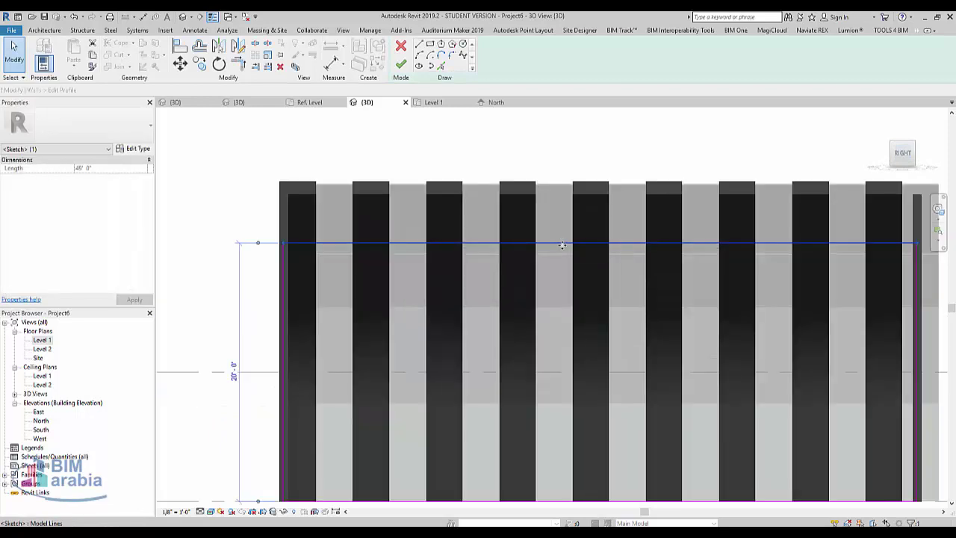
{"action": "left_click_drag", "start_coordinate": [562, 245], "coordinate": [561, 185]}
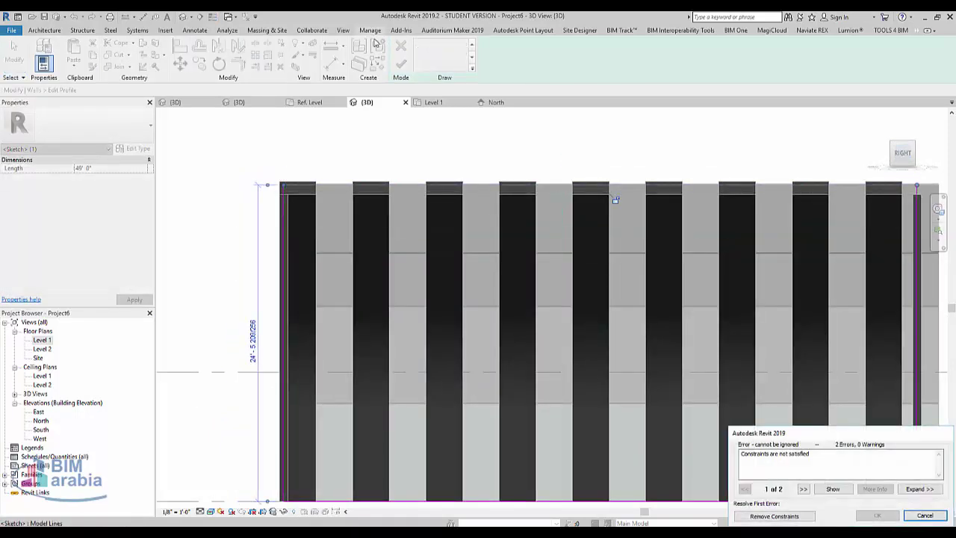
{"action": "left_click", "coordinate": [774, 515]}
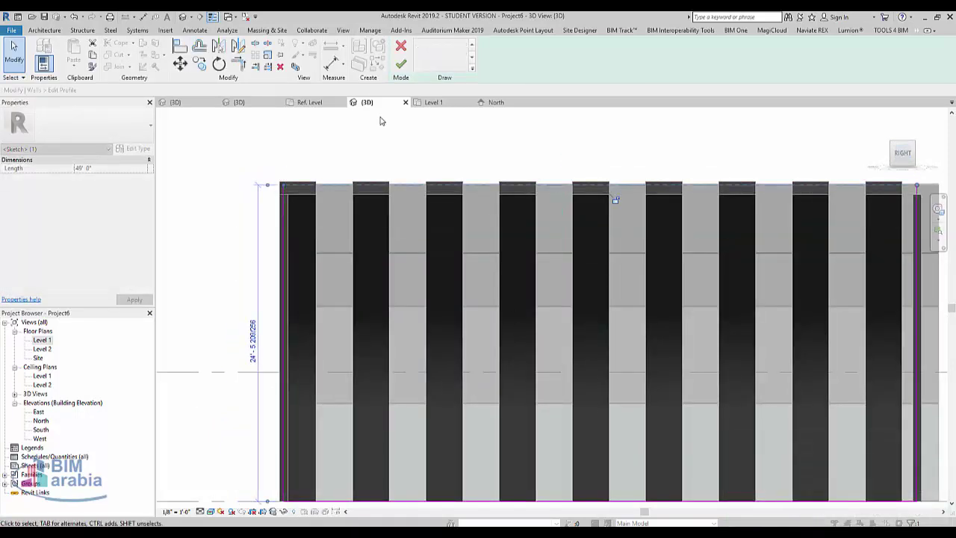
{"action": "left_click", "coordinate": [401, 65]}
{"action": "scroll", "coordinate": [355, 301], "scroll_direction": "down", "scroll_amount": 4}
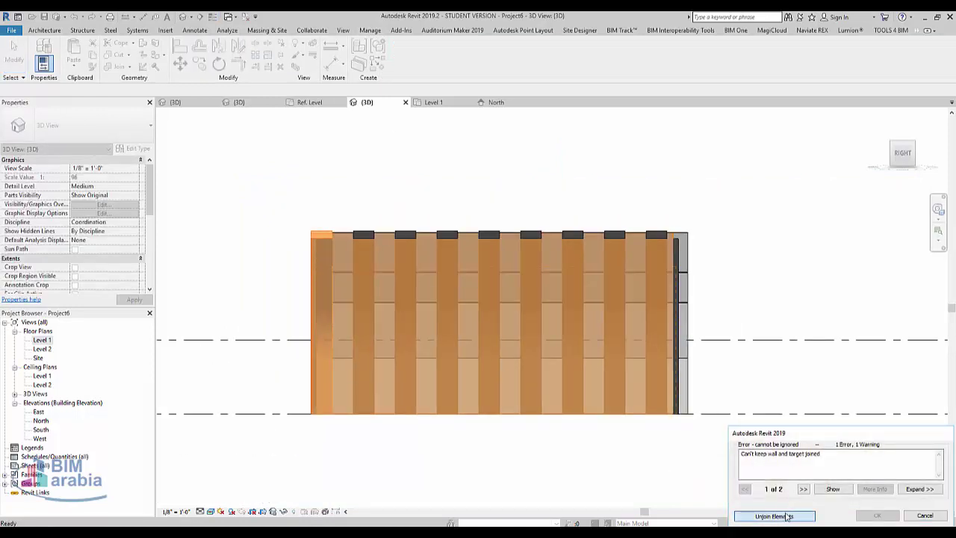
{"action": "left_click", "coordinate": [774, 516]}
{"action": "middle_click_drag", "start_coordinate": [460, 335], "coordinate": [554, 406], "text": "shift"}
{"action": "left_click", "coordinate": [394, 438]}
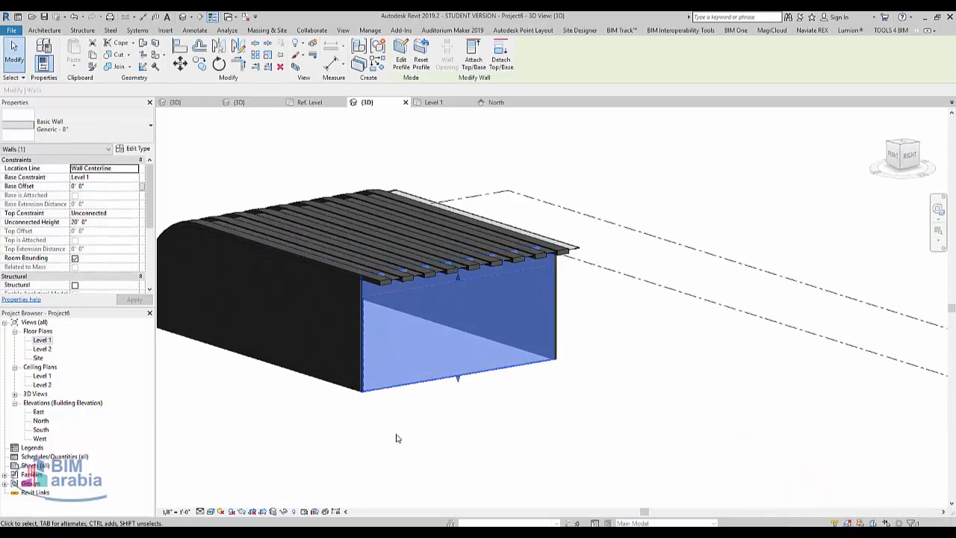
{"action": "middle_click_drag", "start_coordinate": [443, 349], "coordinate": [405, 344], "text": "shift"}
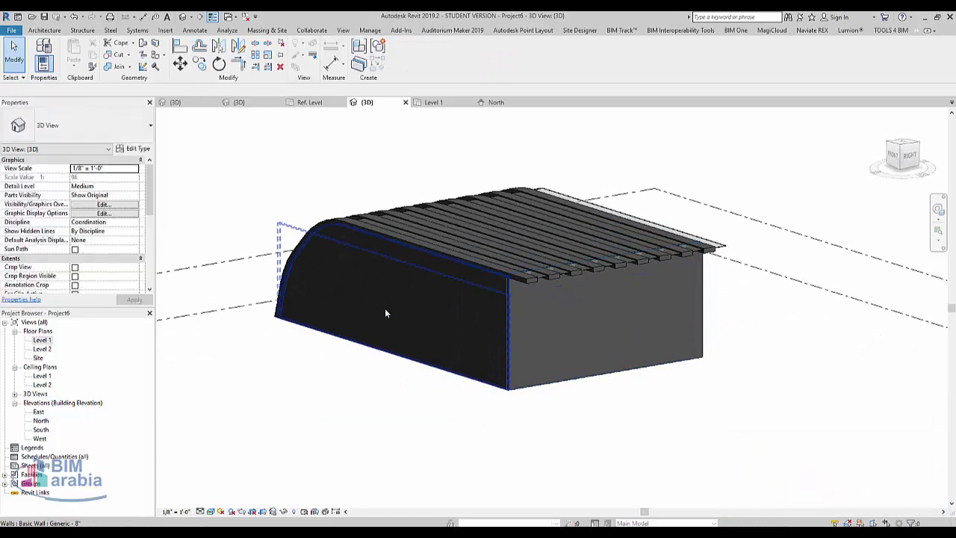
{"action": "scroll", "coordinate": [482, 466], "scroll_direction": "down", "scroll_amount": 2}
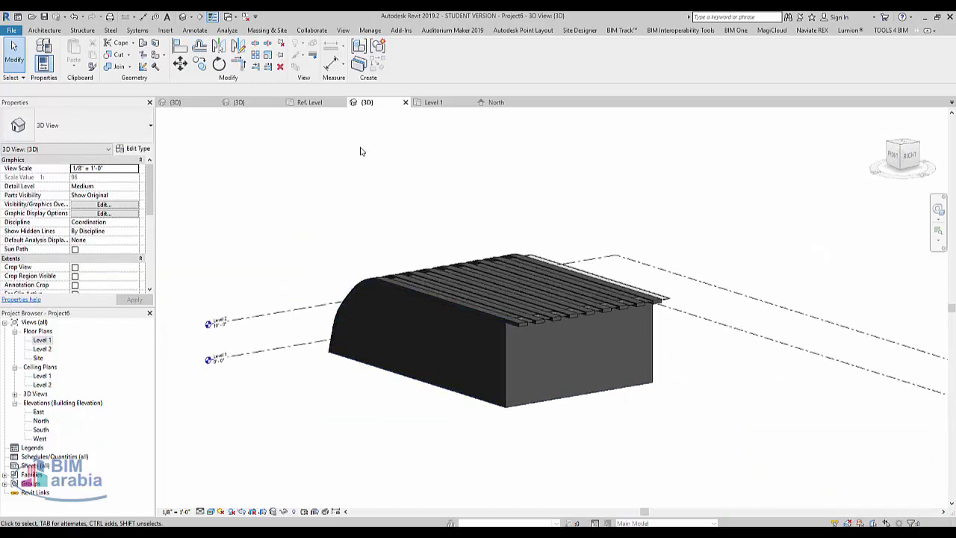